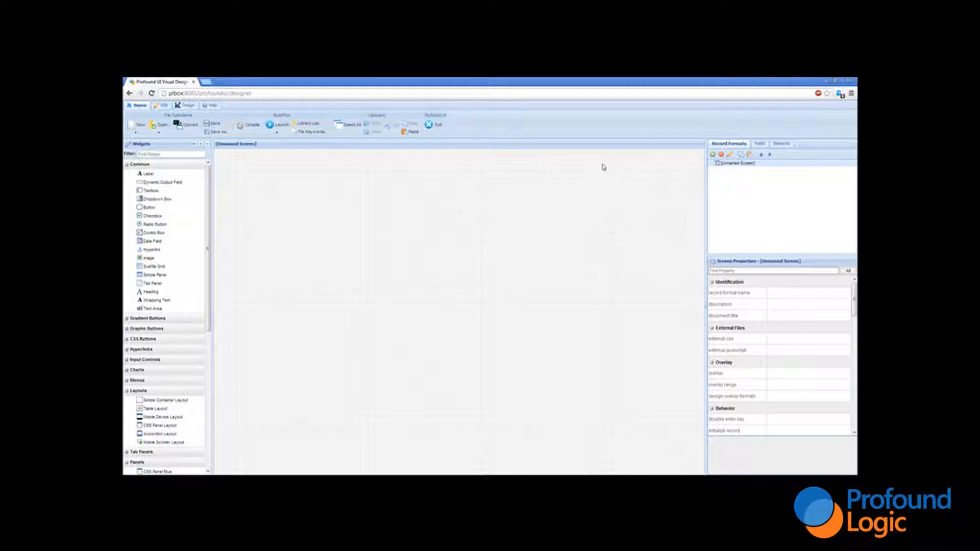
- Set the design canvas size to iPad (768 x 1024)
left_click(185, 106)
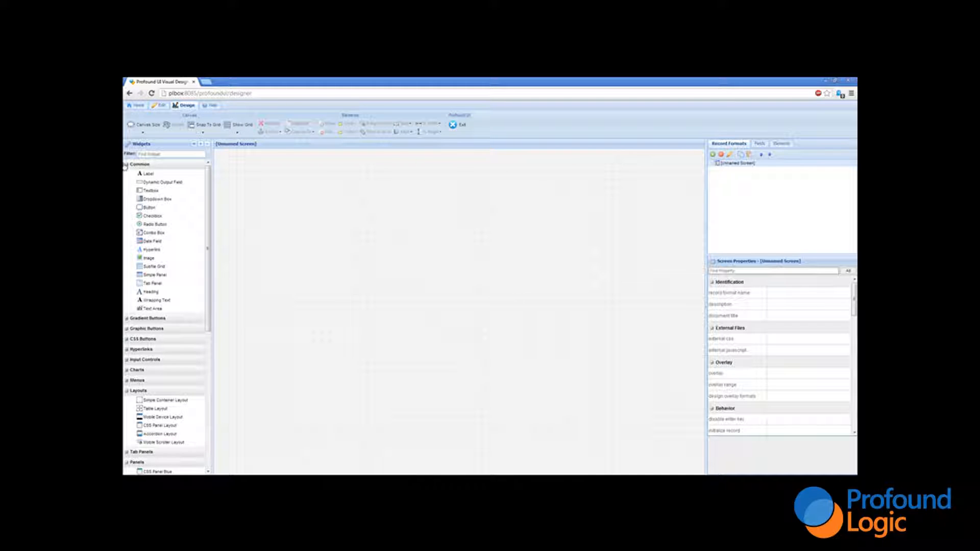
left_click(144, 130)
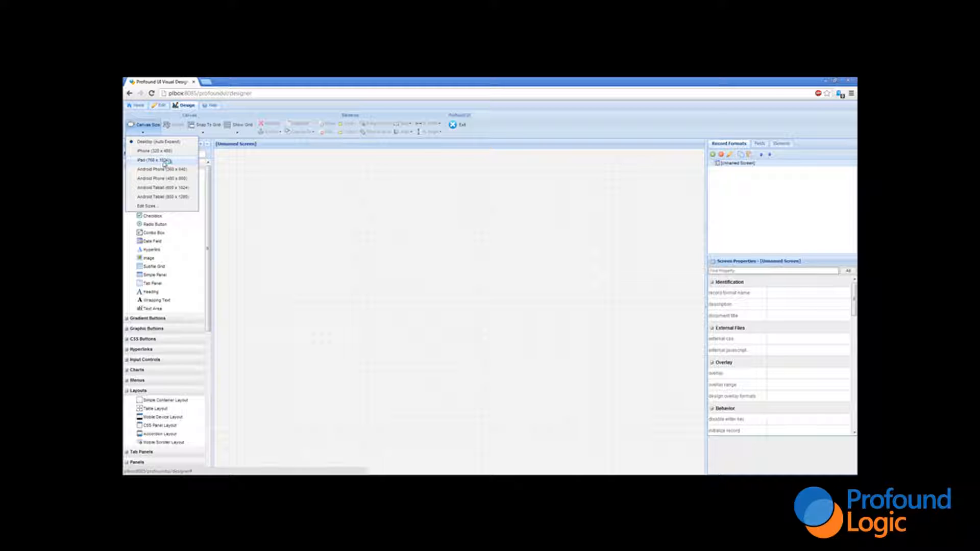
left_click(153, 160)
left_click(143, 131)
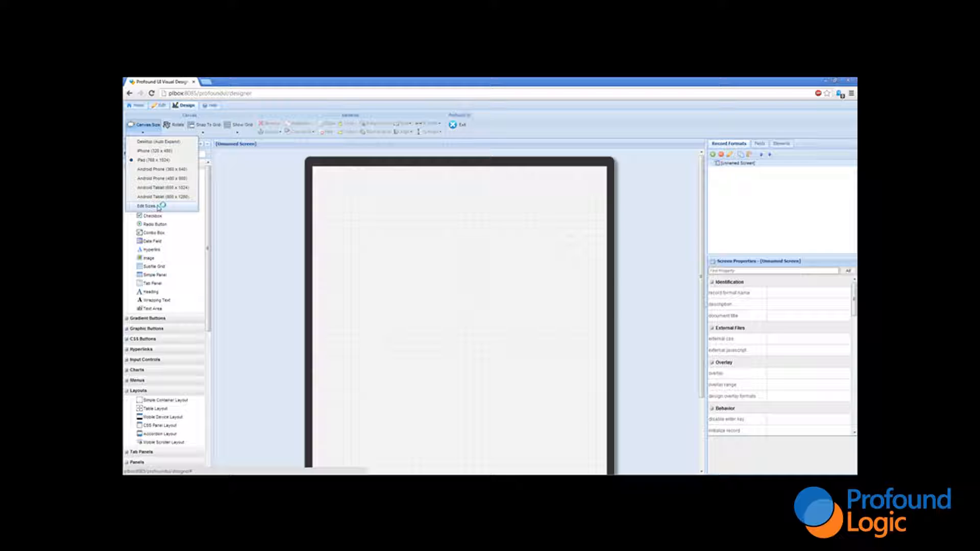
left_click(225, 178)
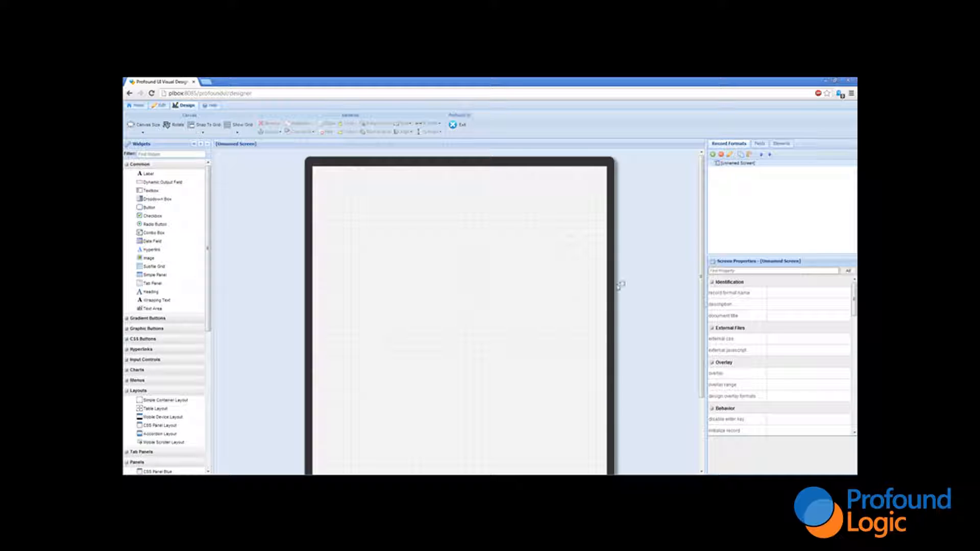
- Add a Mobile Device Layout to the canvas and expand it to fill the whole iPad screen
left_click_drag(207, 280, 212, 387)
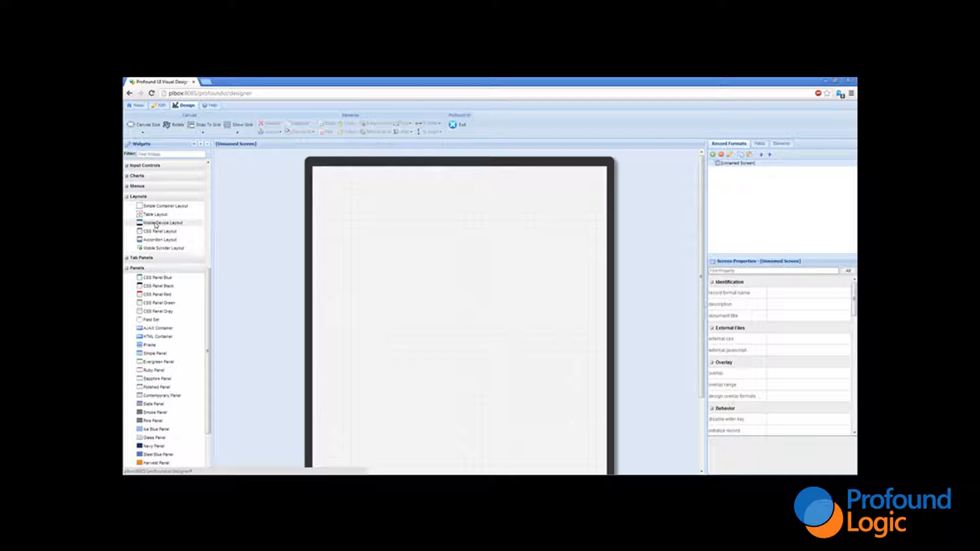
left_click_drag(157, 225, 485, 326)
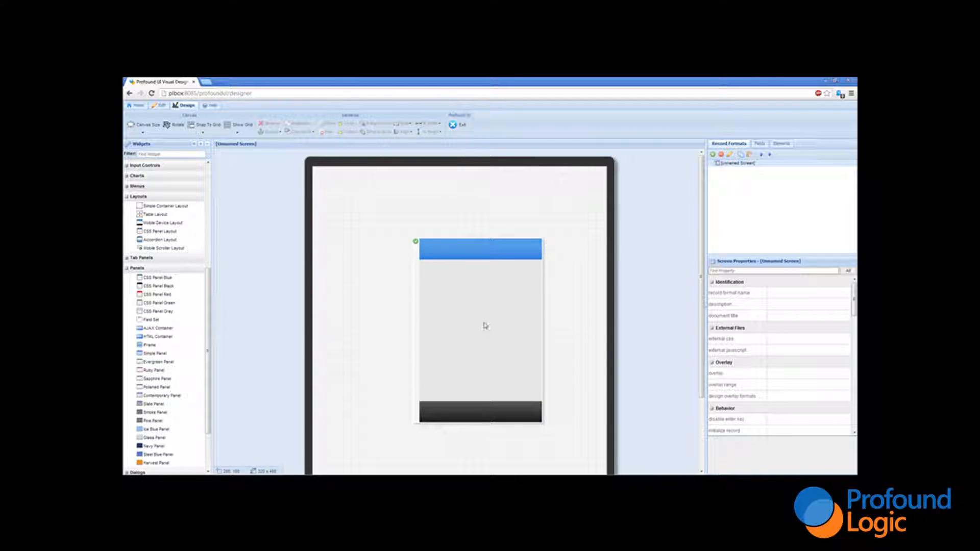
left_click(536, 242)
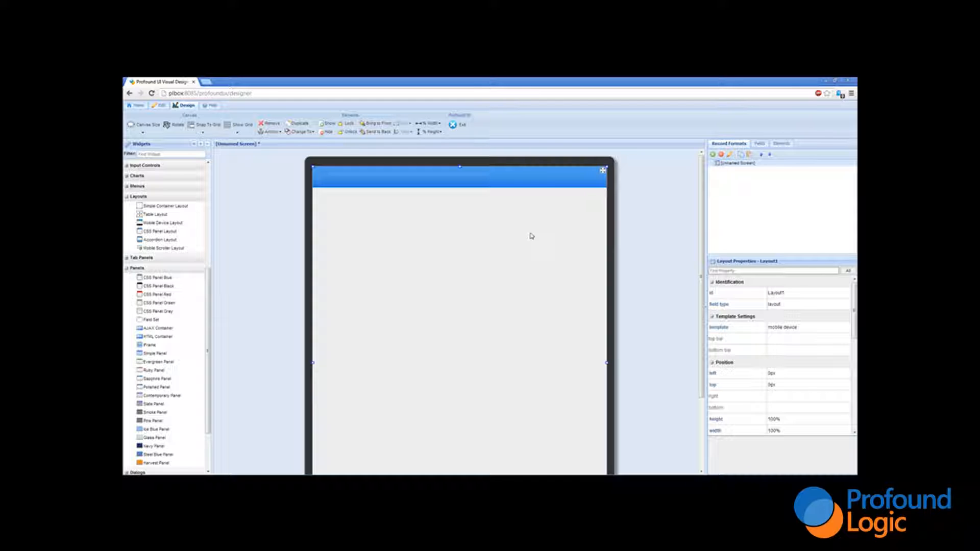
- Rotate the iPad canvas between orientations to check how the mobile device layout adapts
left_click(176, 131)
left_click(176, 132)
left_click(176, 131)
left_click(176, 131)
- Set the mobile device layout's bottom bar property to false and check both ends of the screen
scroll(525, 313, "down", 3)
left_click(790, 352)
left_click(844, 351)
left_click(776, 368)
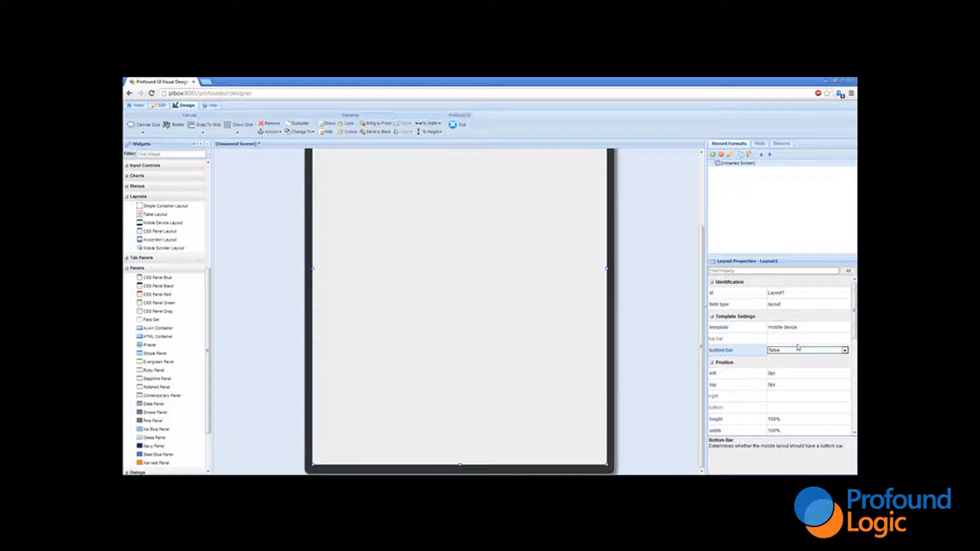
scroll(558, 282, "up", 3)
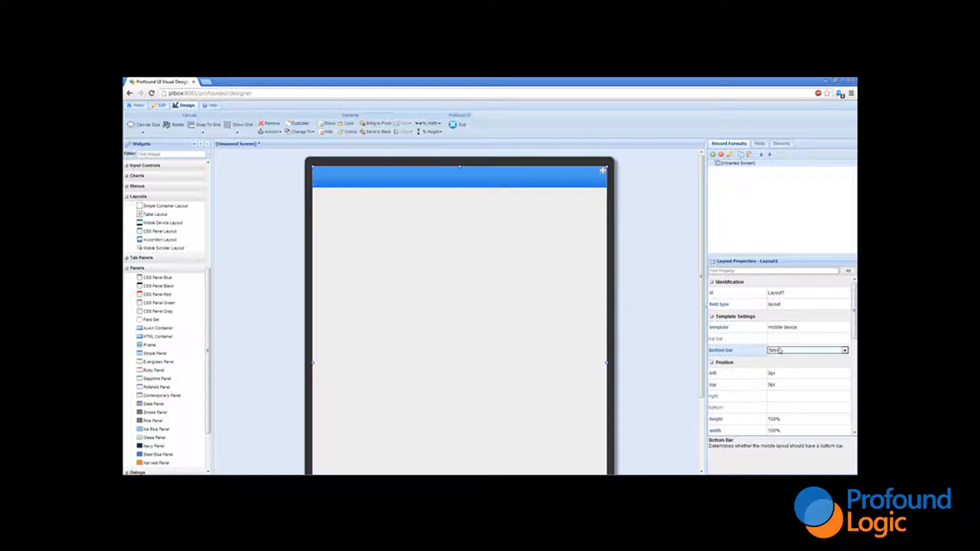
scroll(555, 343, "down", 3)
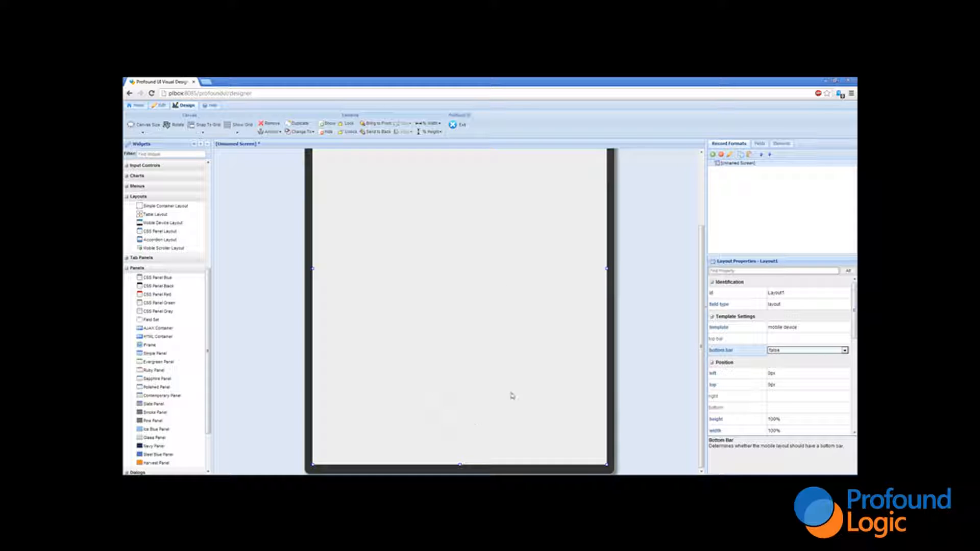
scroll(411, 355, "up", 3)
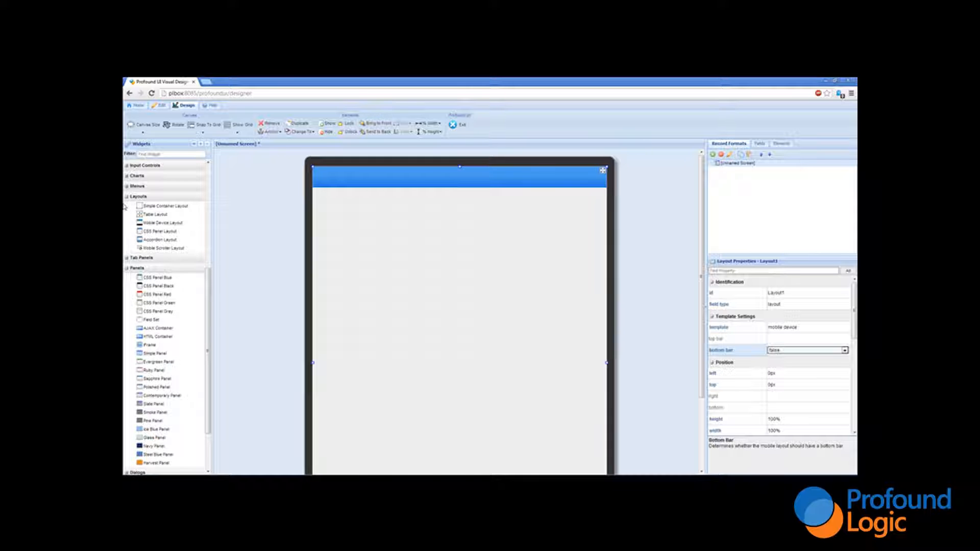
- Add an Accordion Layout to the content area and expand each of its three sections in turn
left_click_drag(159, 239, 471, 297)
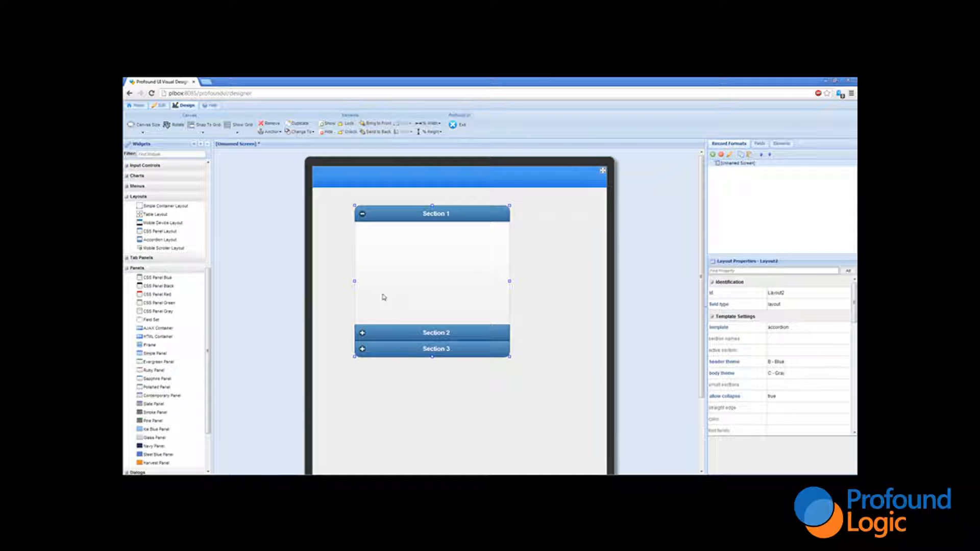
left_click(405, 332)
left_click(409, 349)
left_click(432, 216)
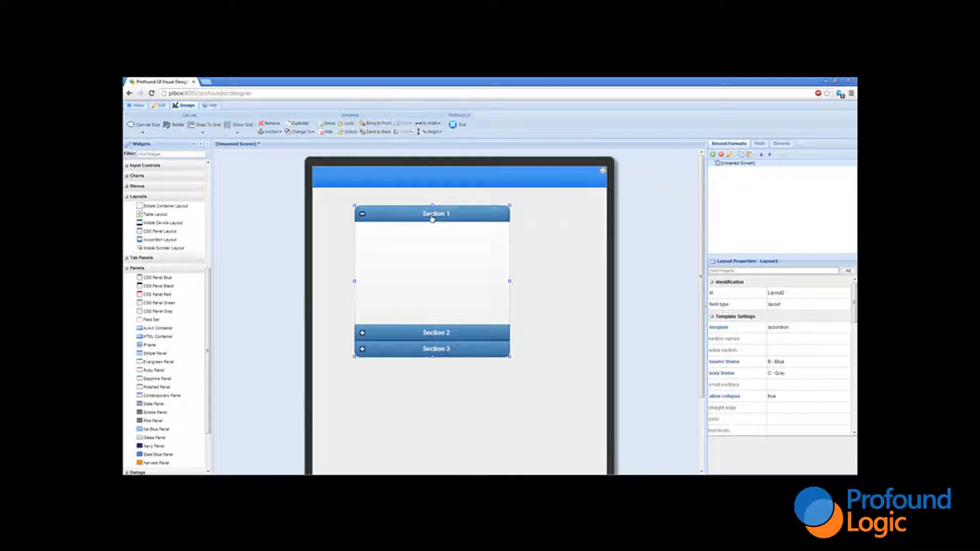
left_click(449, 333)
left_click(455, 348)
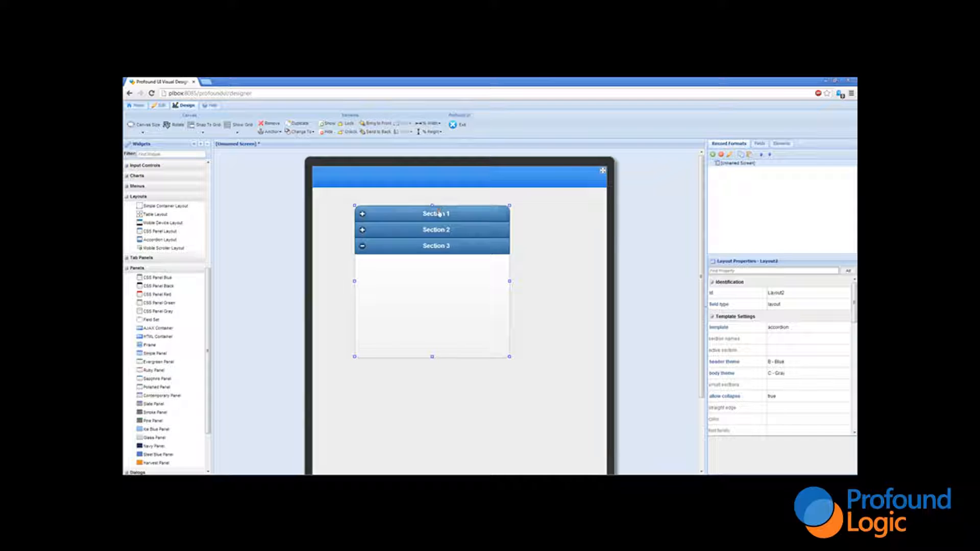
left_click(438, 214)
- Place a label in Section 1, a button in Section 2 and a checkbox in Section 3, and switch through the sections
scroll(156, 204, "up", 4)
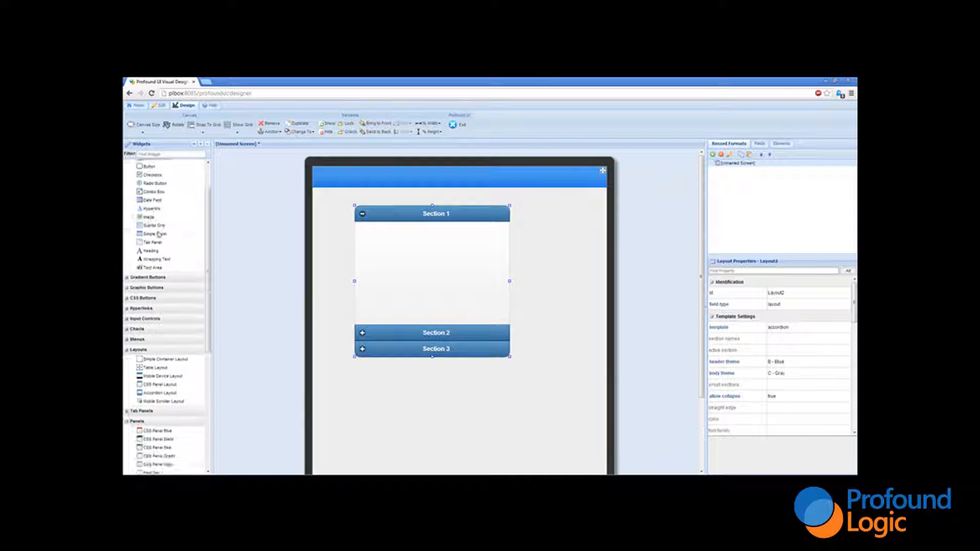
left_click_drag(154, 176, 400, 251)
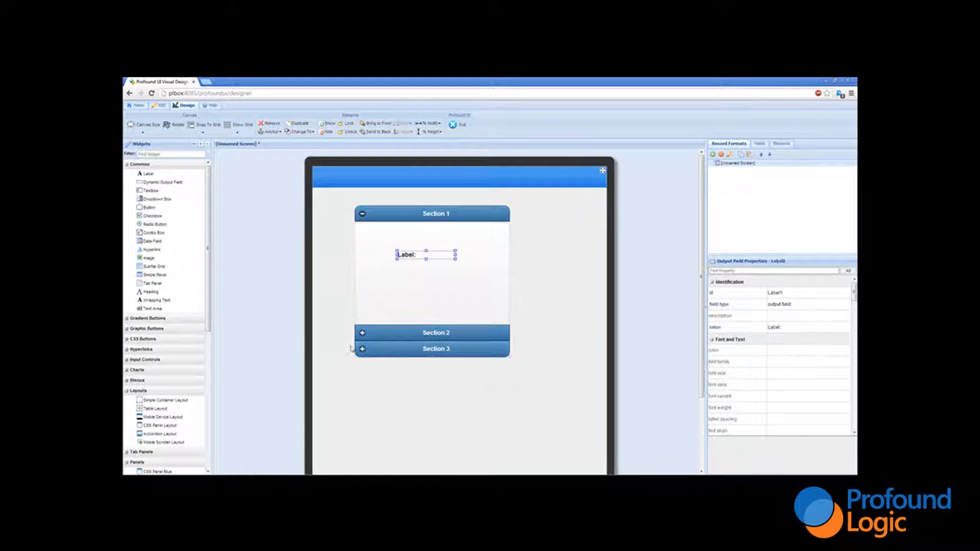
left_click(387, 332)
left_click_drag(146, 211, 401, 274)
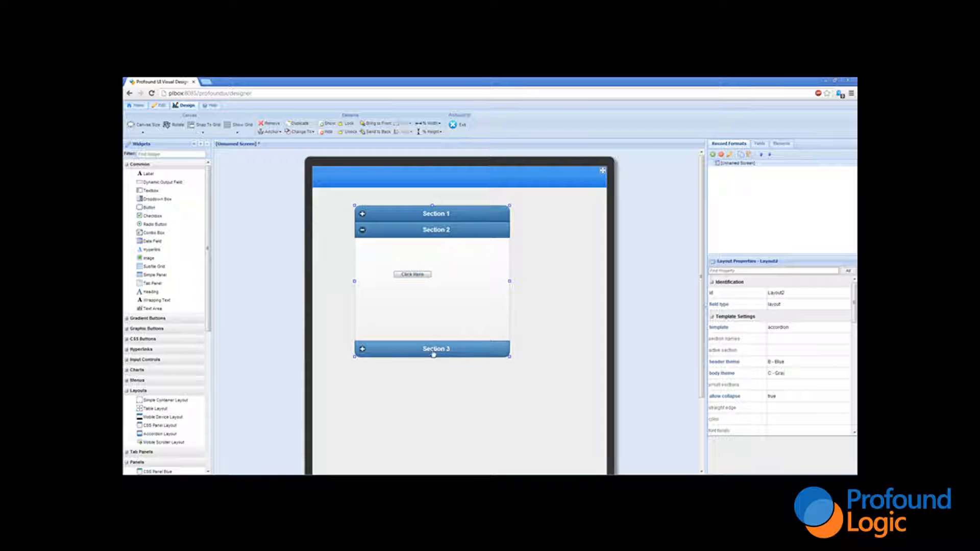
left_click(432, 349)
left_click_drag(154, 218, 432, 314)
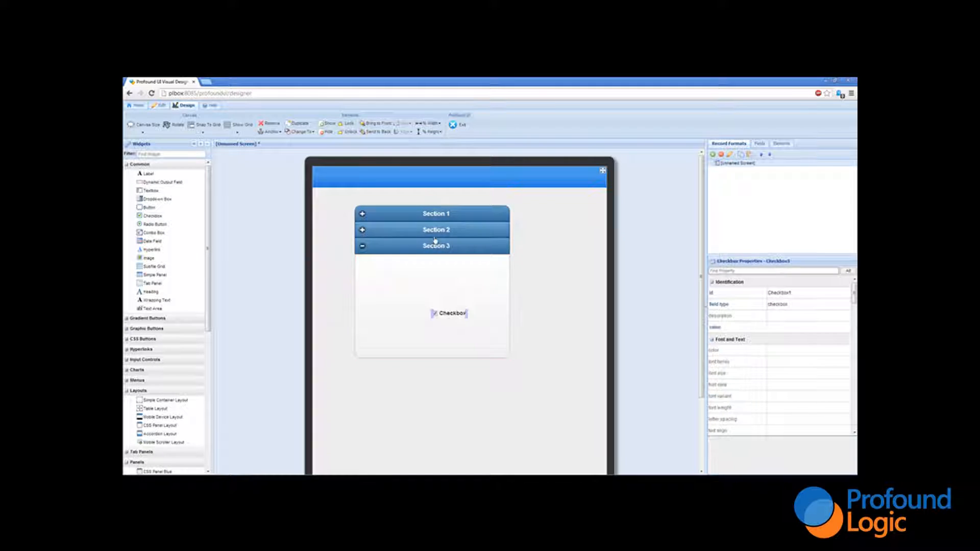
left_click(434, 213)
left_click(441, 333)
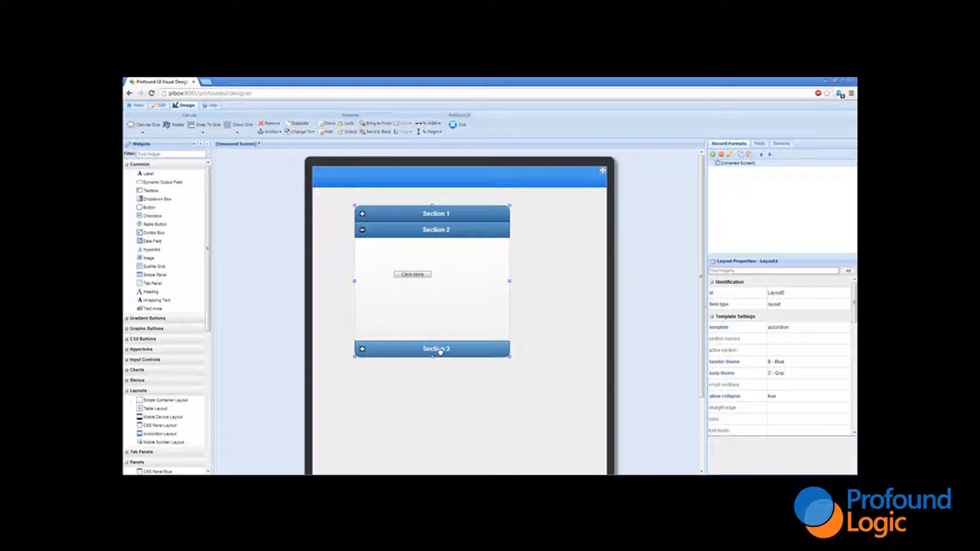
left_click(438, 349)
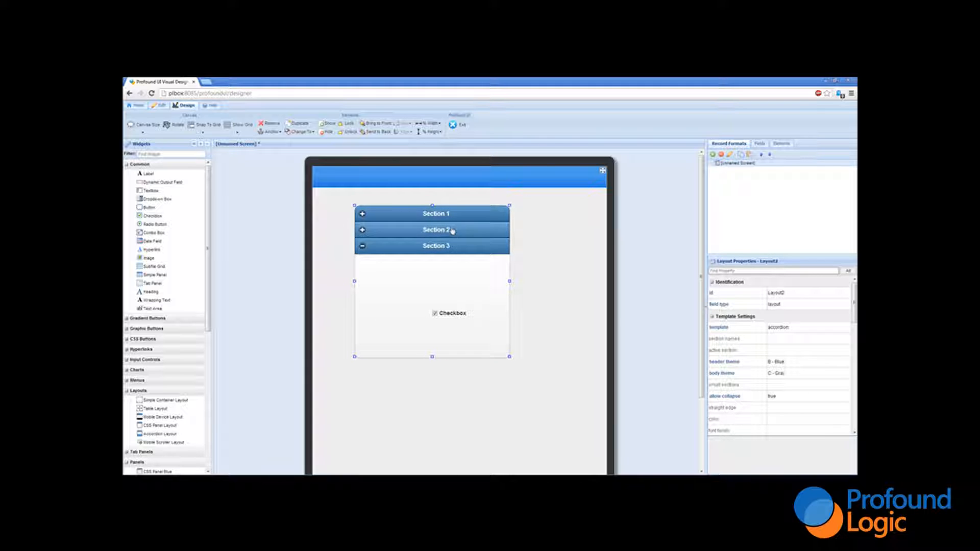
- Delete the checkbox and the whole accordion layout from the content area
left_click(443, 313)
key("Delete")
left_click(447, 230)
key("Delete")
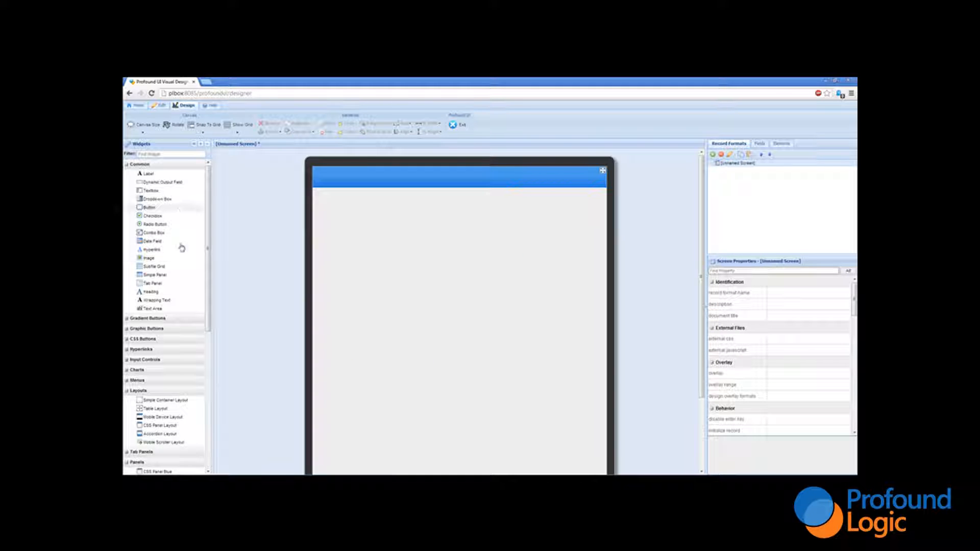
- Add a new Accordion Layout below the blue top bar and set its width and height to 100%
scroll(174, 265, "down", 3)
left_click_drag(162, 323, 450, 253)
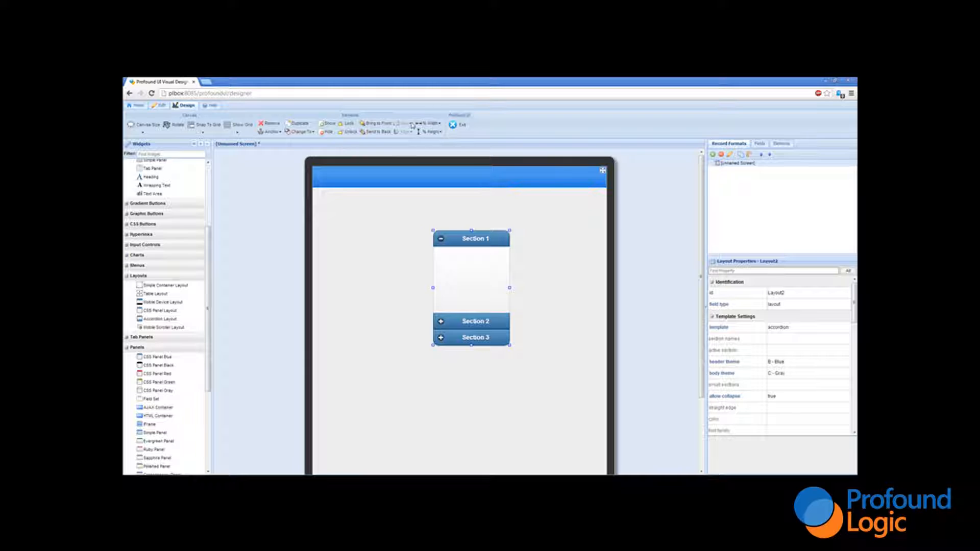
left_click(428, 124)
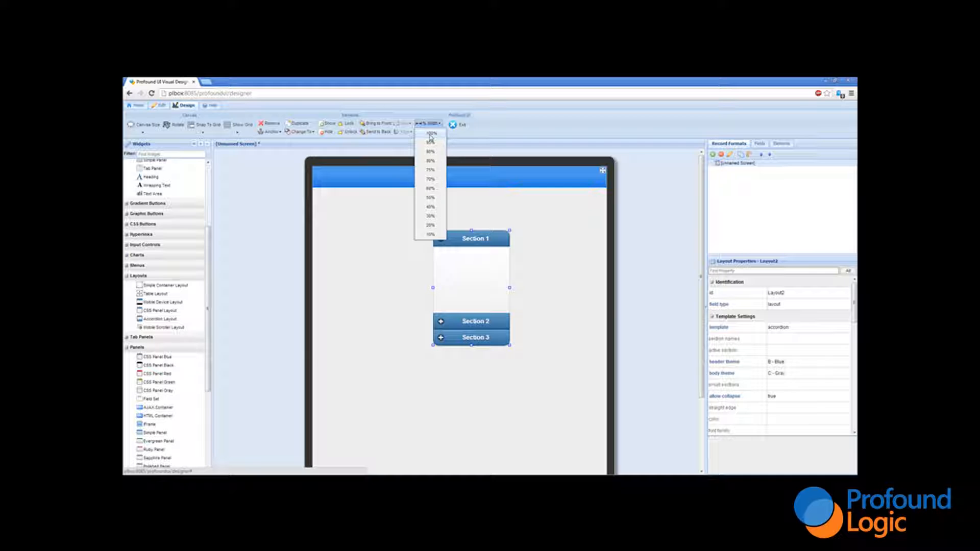
left_click(432, 135)
left_click(430, 132)
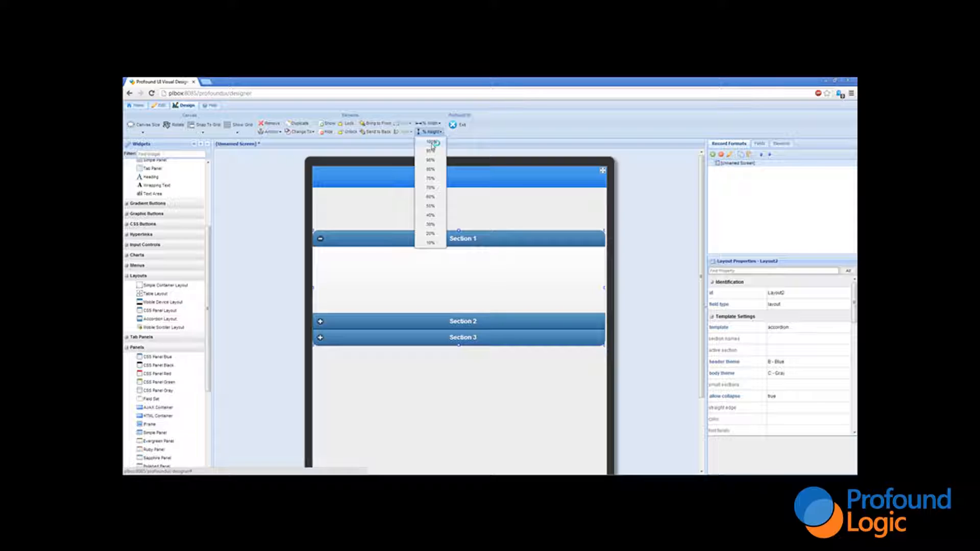
left_click(432, 144)
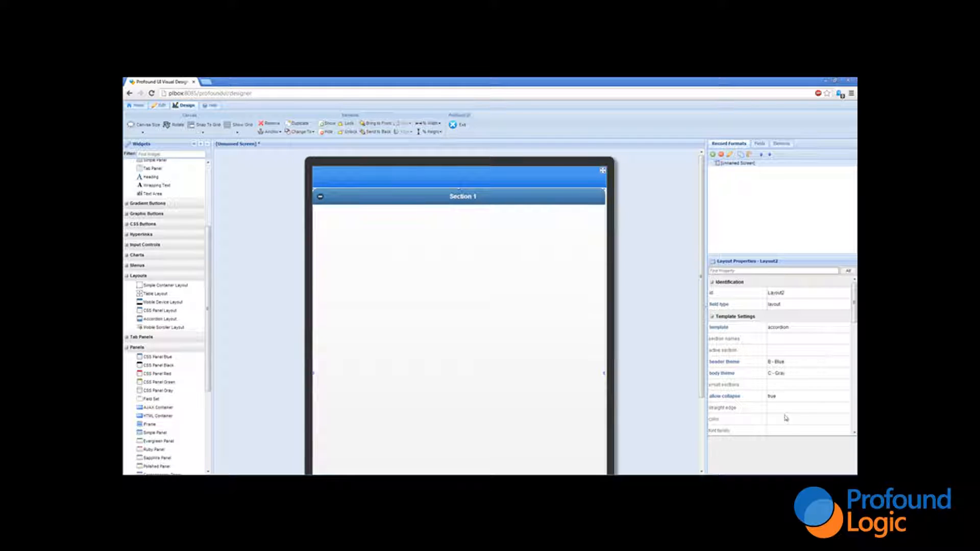
- Set the accordion's straight edge property to all
scroll(785, 418, "down", 3)
left_click(740, 335)
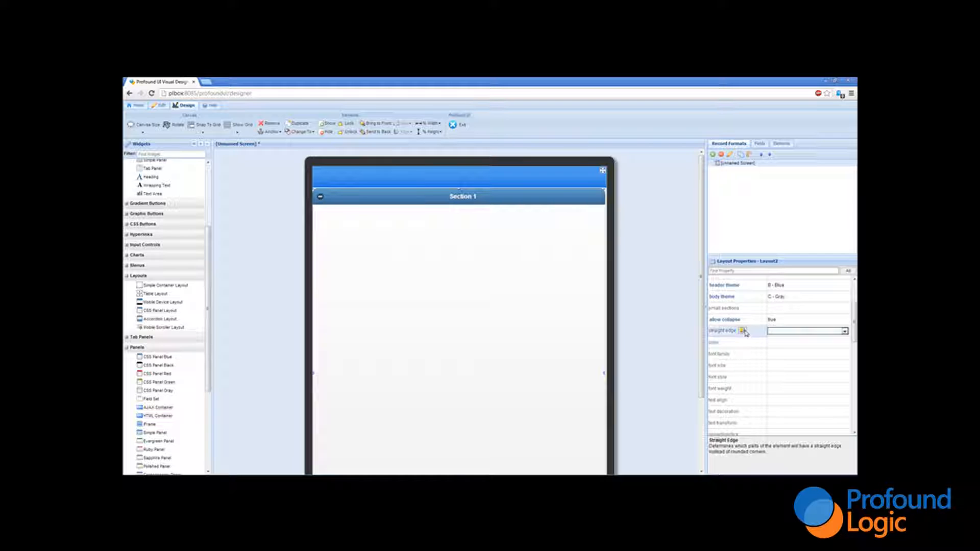
left_click(800, 335)
left_click(795, 344)
left_click(342, 182)
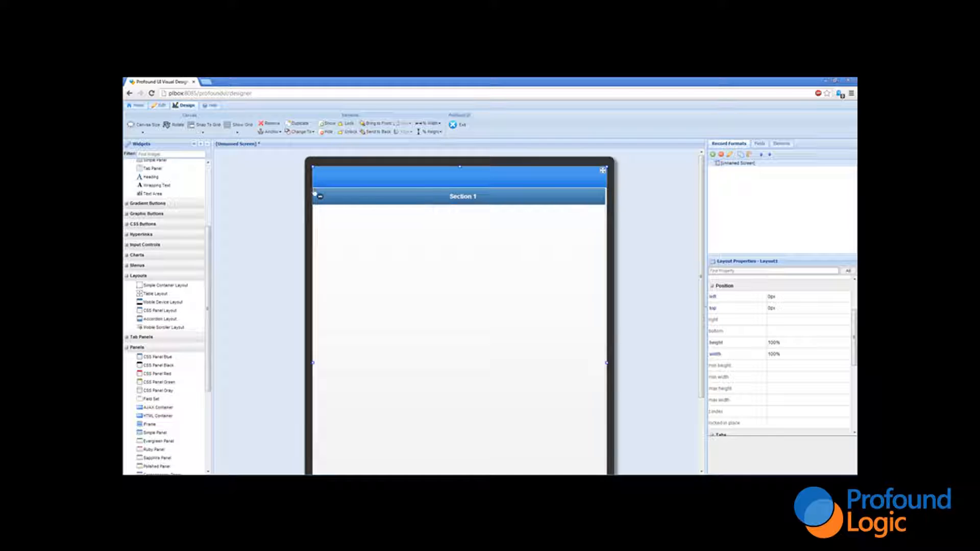
scroll(604, 357, "down", 3)
scroll(535, 414, "up", 3)
- Set the accordion's header theme to A - Black
left_click(519, 203)
left_click(790, 288)
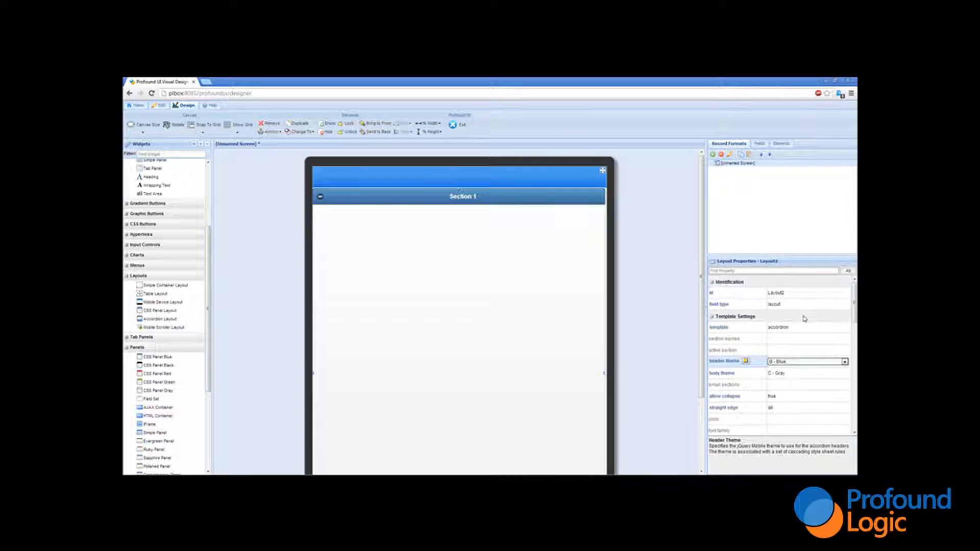
left_click(812, 362)
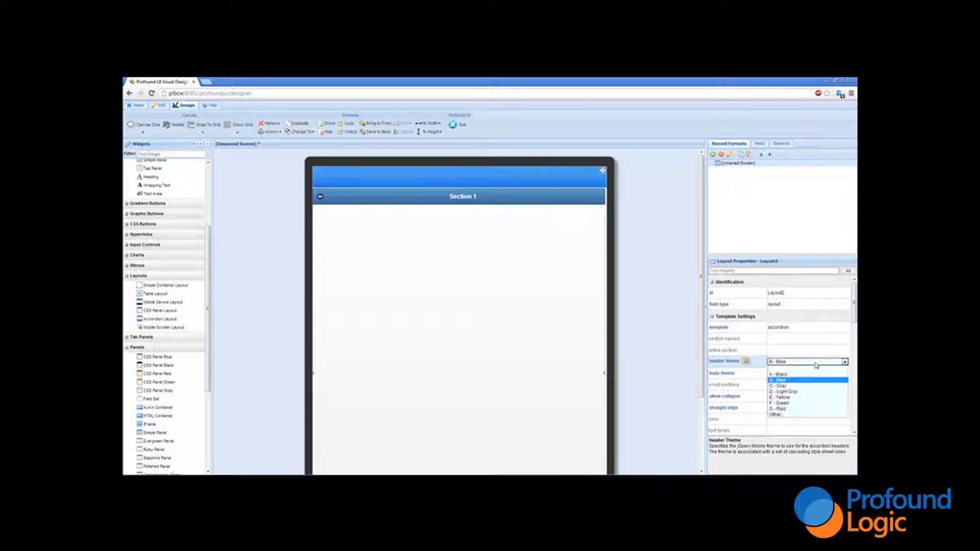
left_click(795, 375)
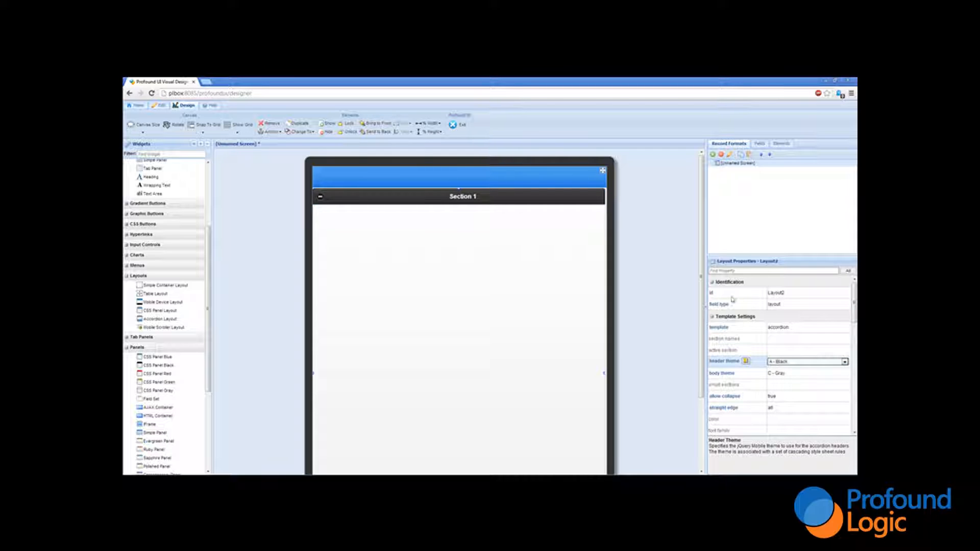
left_click(820, 362)
left_click(818, 351)
- Try the B - Blue body theme on the accordion and set it back to C - Gray
left_click(791, 375)
left_click(790, 392)
left_click(796, 372)
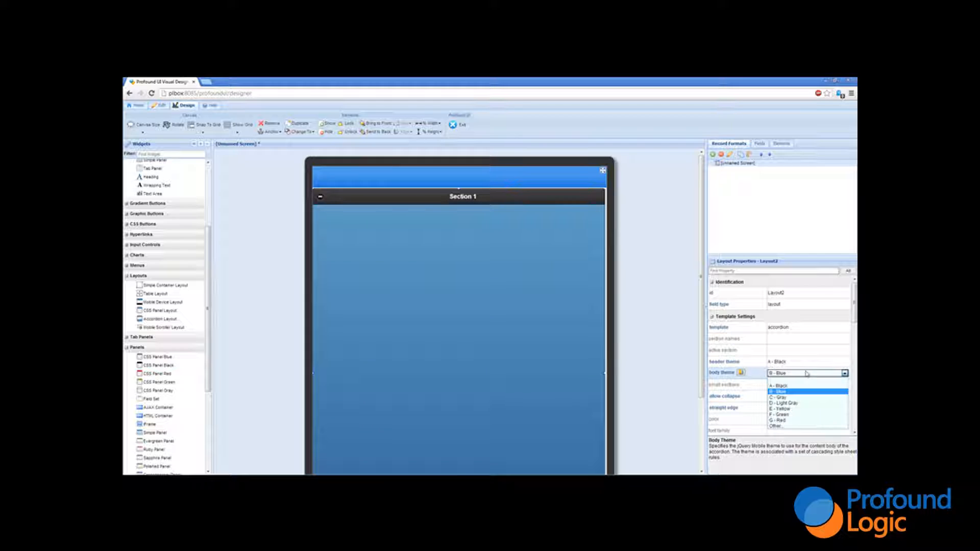
left_click(790, 398)
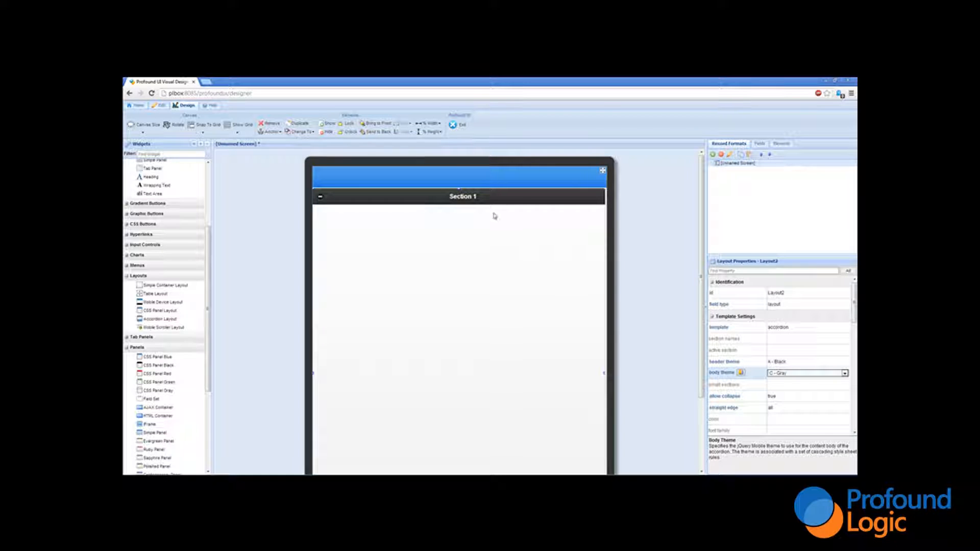
- Set the accordion's section names to Client Information and check the lower end of the layout
left_click(775, 339)
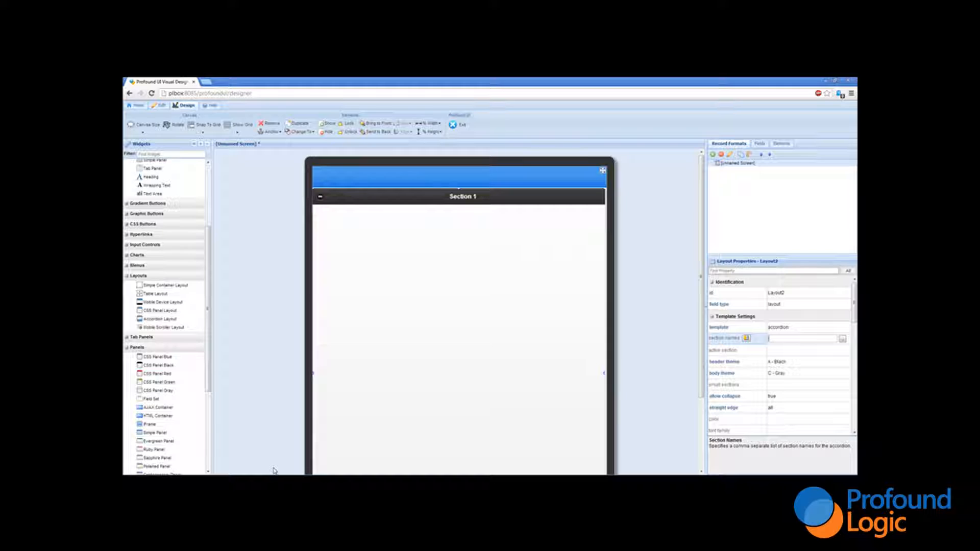
left_click(133, 482)
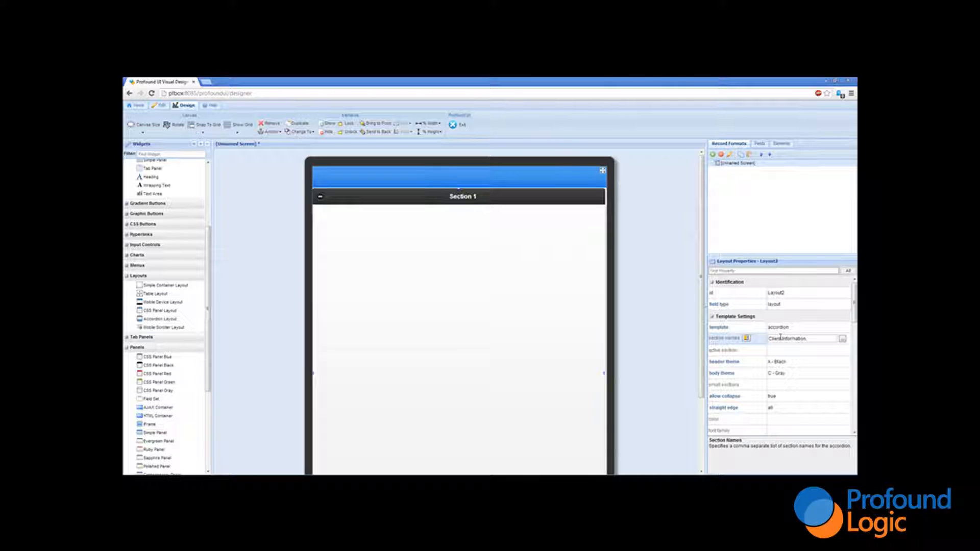
key("Return")
scroll(529, 384, "down", 2)
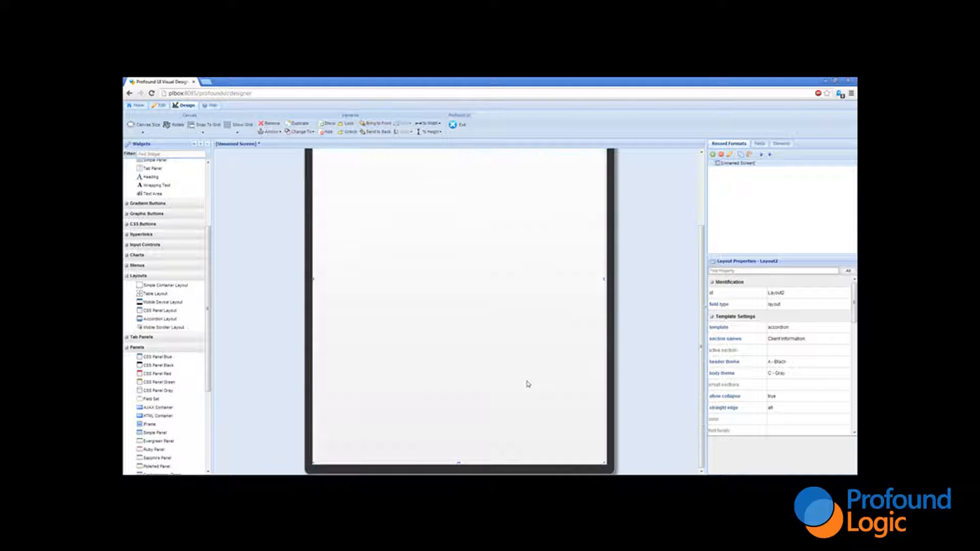
- Extend the accordion's section names to Client Information, Section 2, Section 3
left_click(799, 341)
left_click(811, 338)
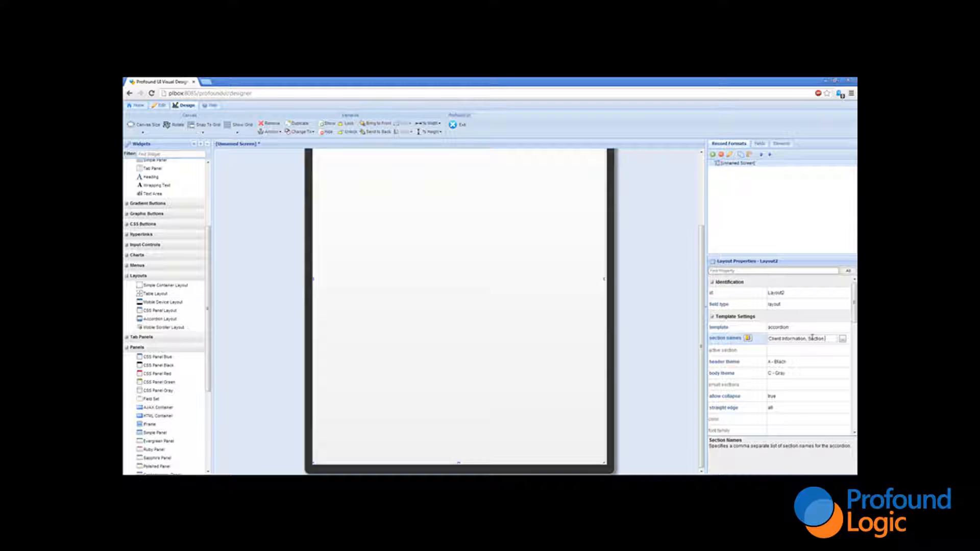
key("Return")
double_click(827, 340)
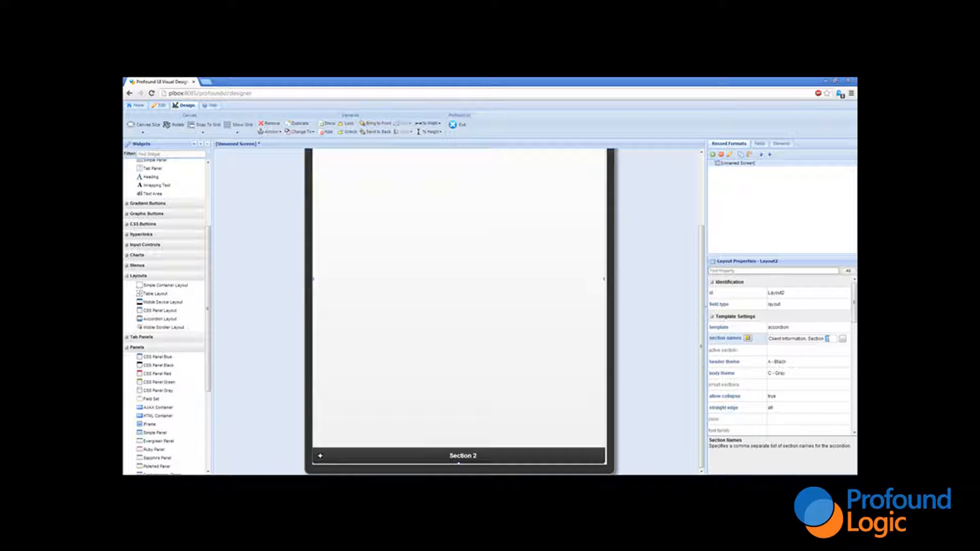
type(", Section 3")
key("Return")
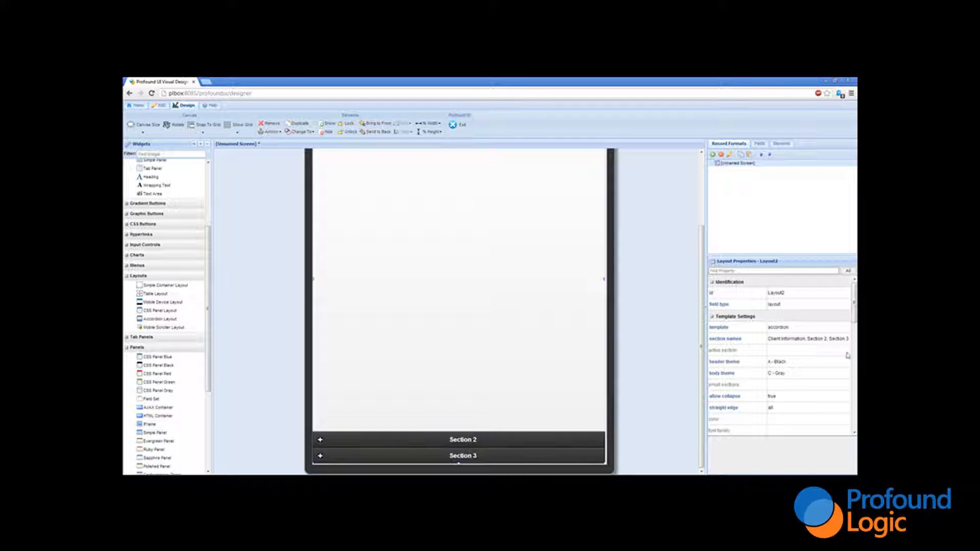
- Rotate the canvas repeatedly between portrait and landscape to check how the accordion adapts, ending in landscape
scroll(382, 273, "up", 3)
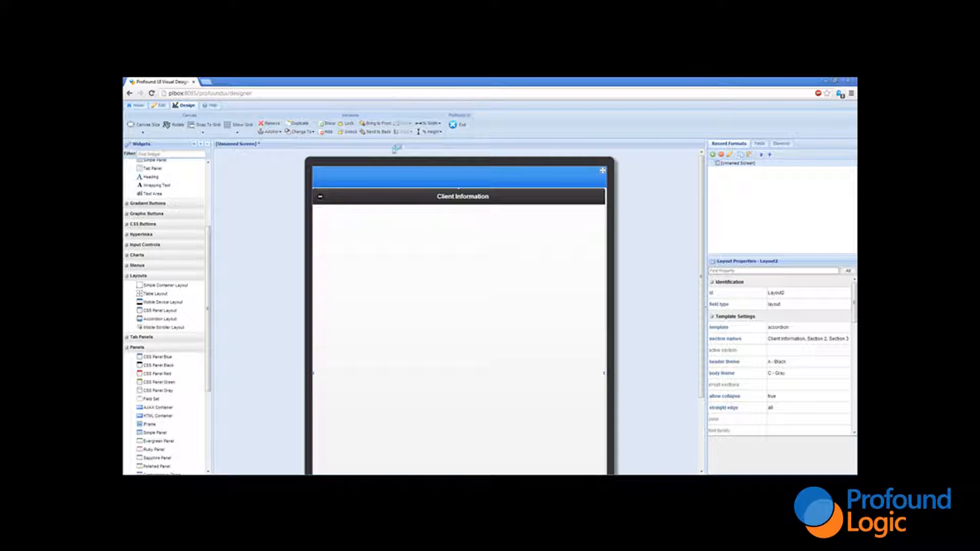
left_click(176, 126)
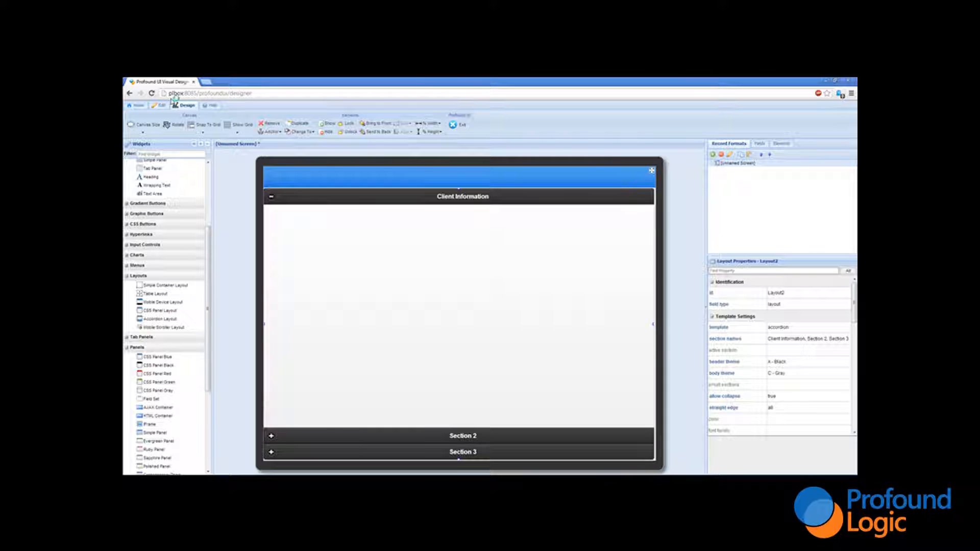
left_click(172, 128)
left_click(171, 127)
left_click(172, 127)
left_click(172, 128)
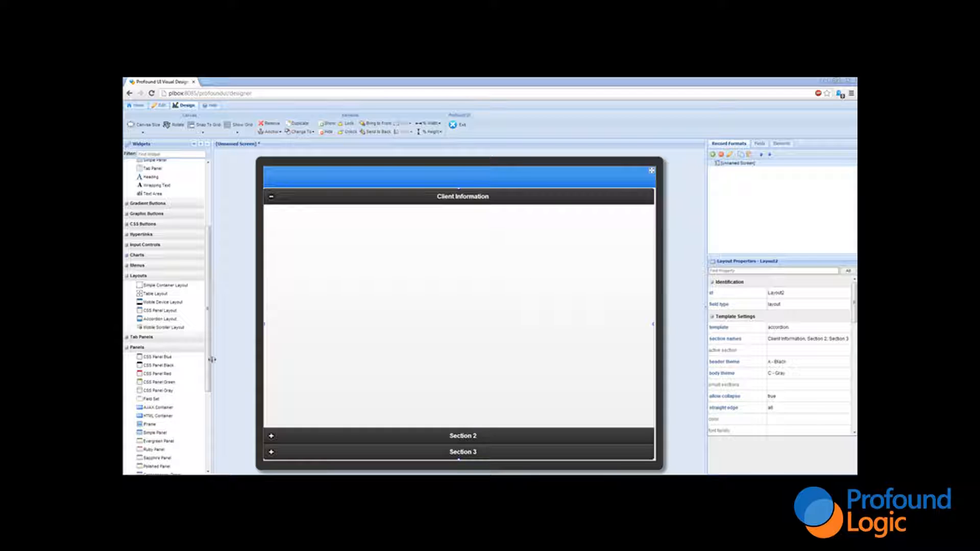
- Add a gray CSS panel to the Client Information section and set its has header property to false
left_click_drag(168, 392, 457, 277)
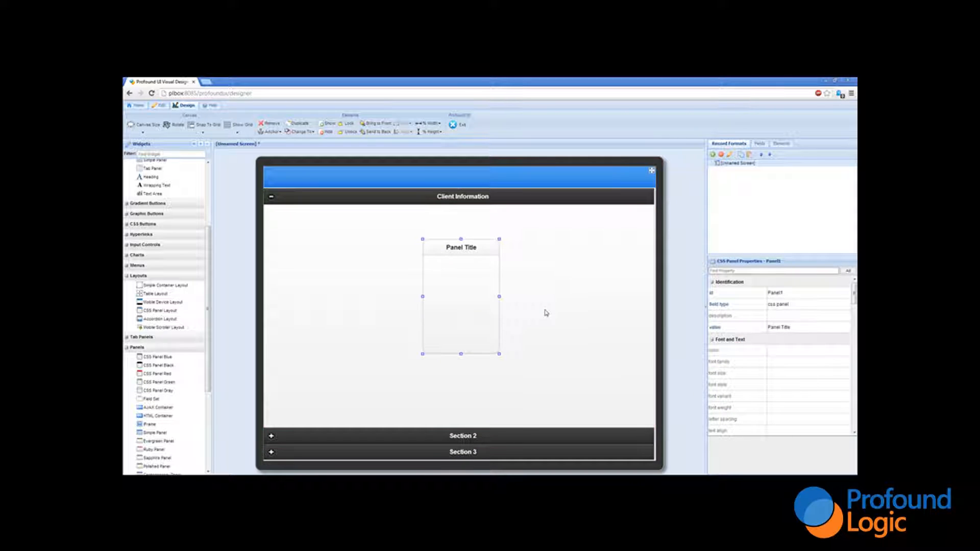
left_click_drag(853, 295, 854, 317)
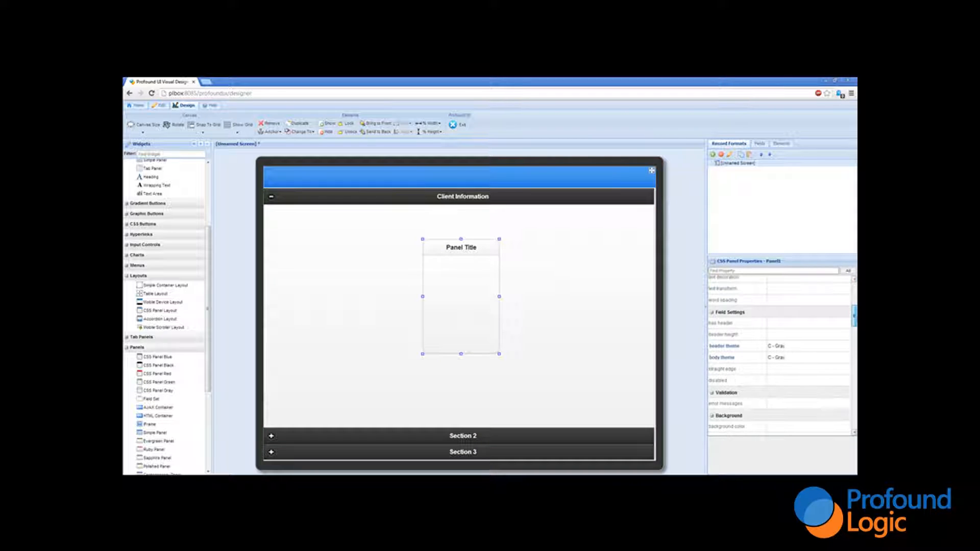
left_click(751, 327)
left_click(793, 323)
left_click(788, 341)
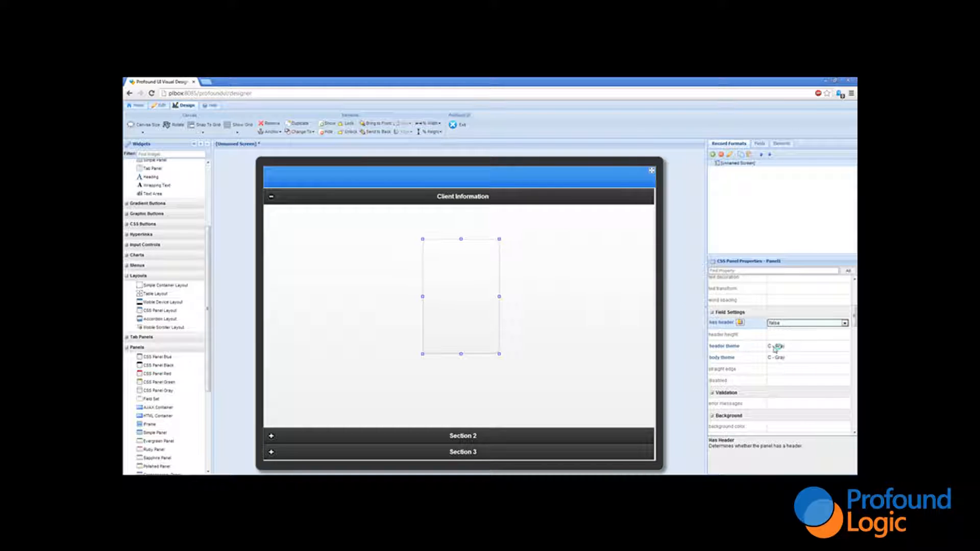
- Shrink the gray panel to about 200 x 40 px and move it up and left within the Client Information section
left_click_drag(462, 355, 460, 259)
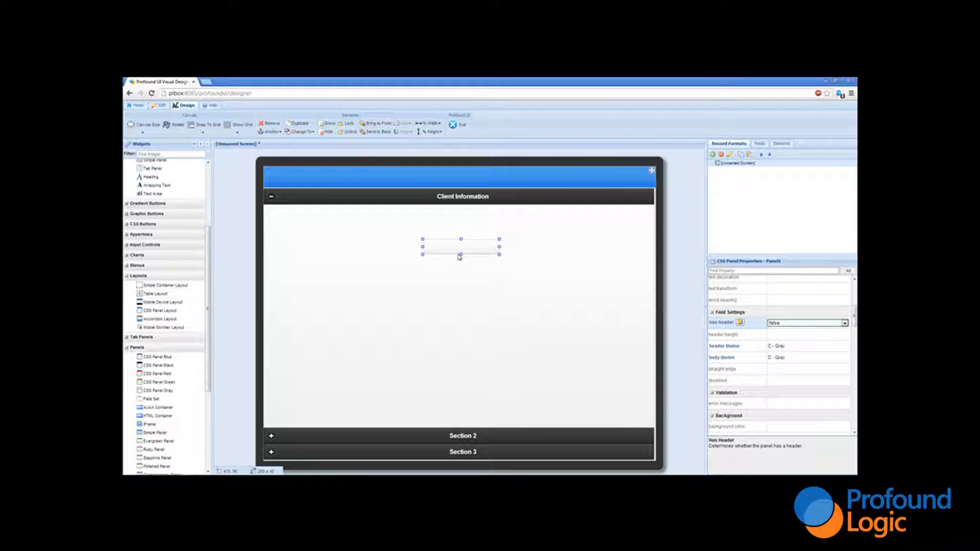
mouse_move(314, 466)
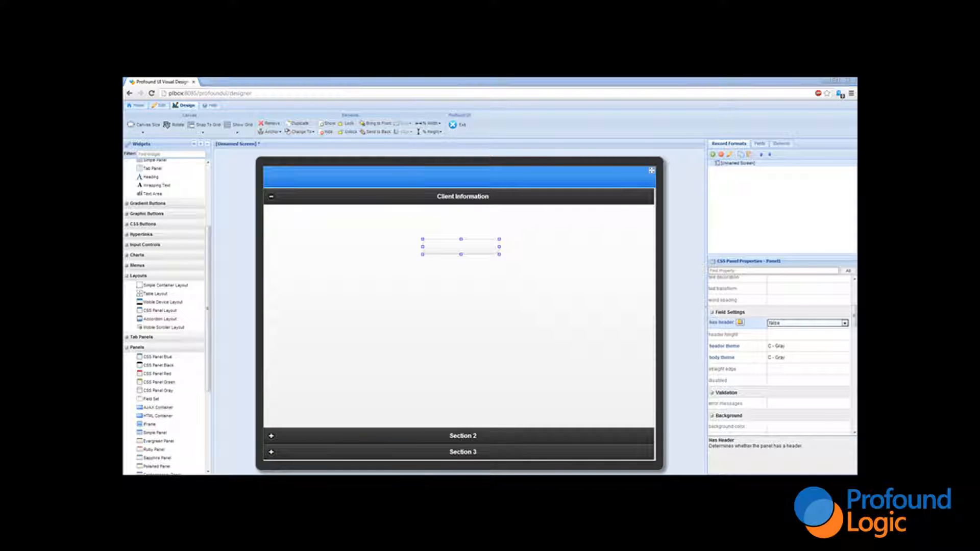
left_click_drag(557, 132, 236, 78)
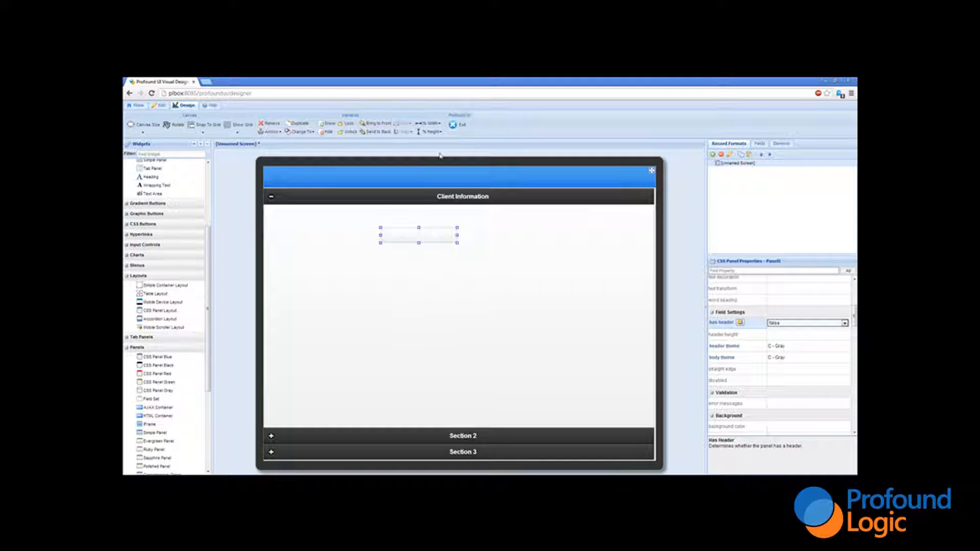
- With the canvas in portrait, set the gray panel's width to 95% and its straight edge to bottom
left_click(172, 125)
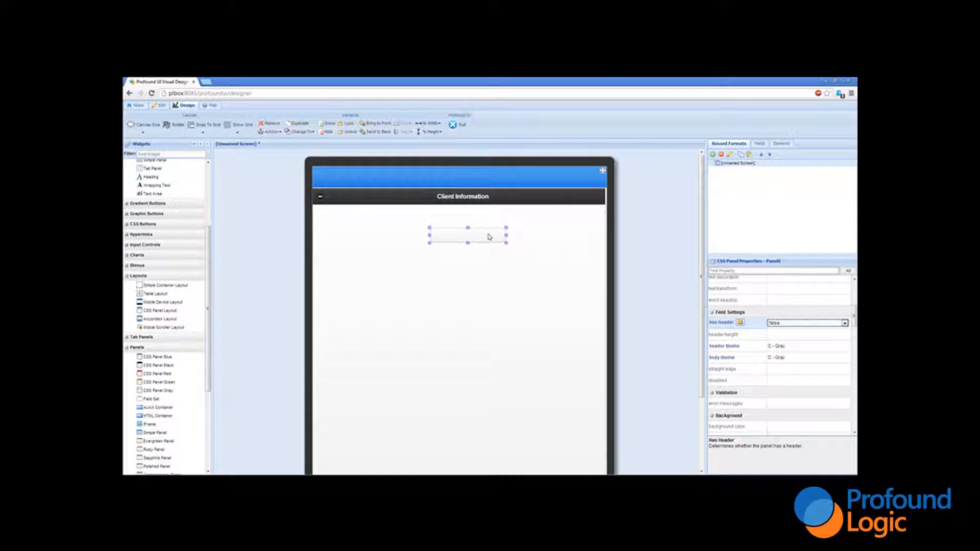
left_click(431, 123)
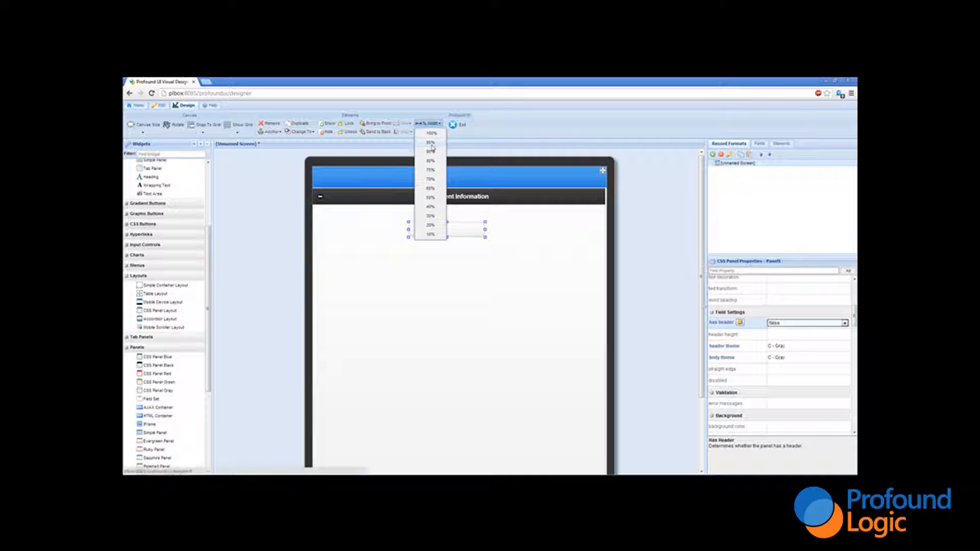
left_click(433, 133)
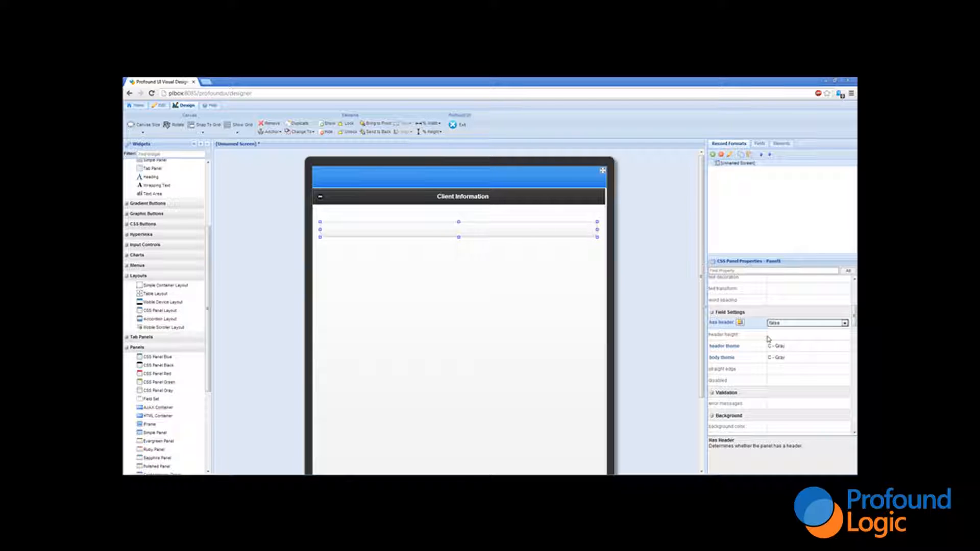
left_click(806, 368)
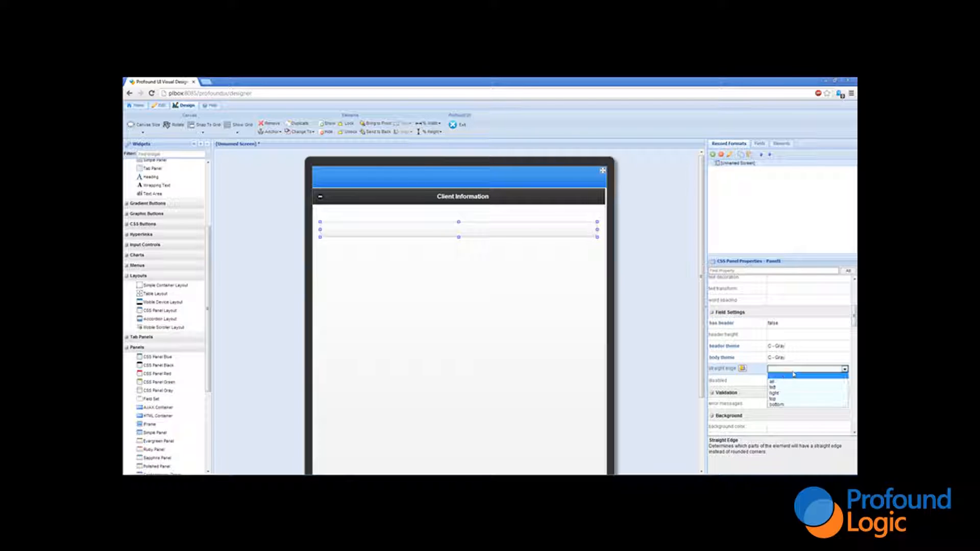
left_click(786, 404)
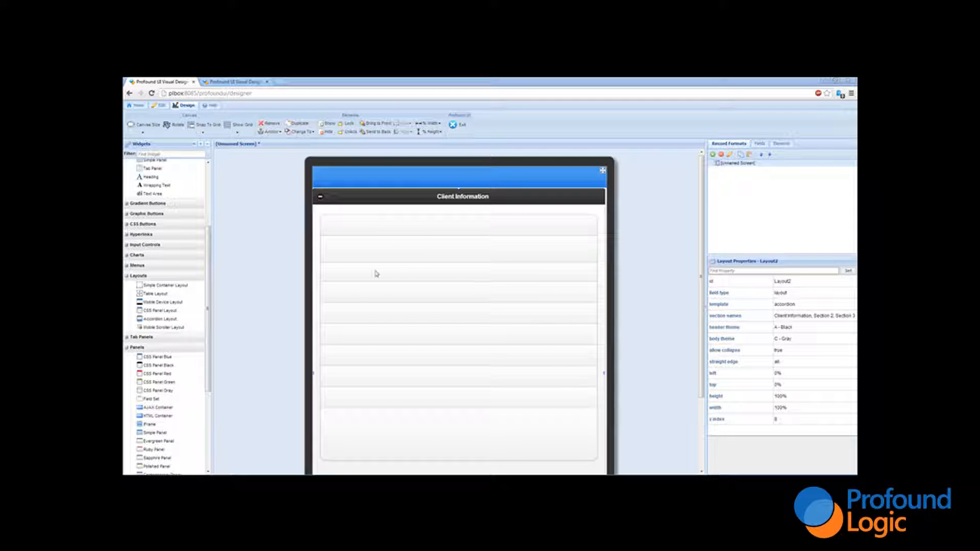
- Examine the properties of the stacked panels and the section's lower end, and check the layout in landscape and portrait
left_click(461, 276)
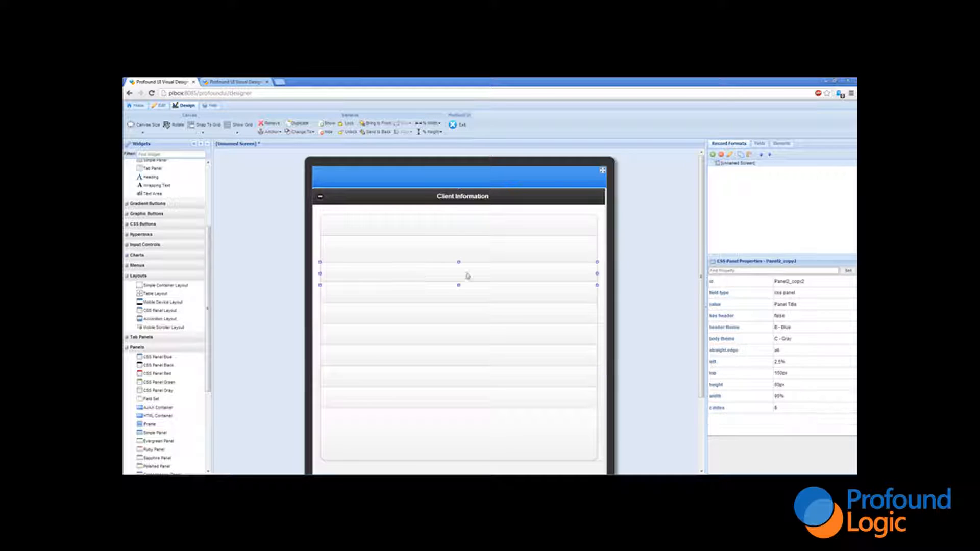
left_click(458, 228)
scroll(501, 305, "down", 4)
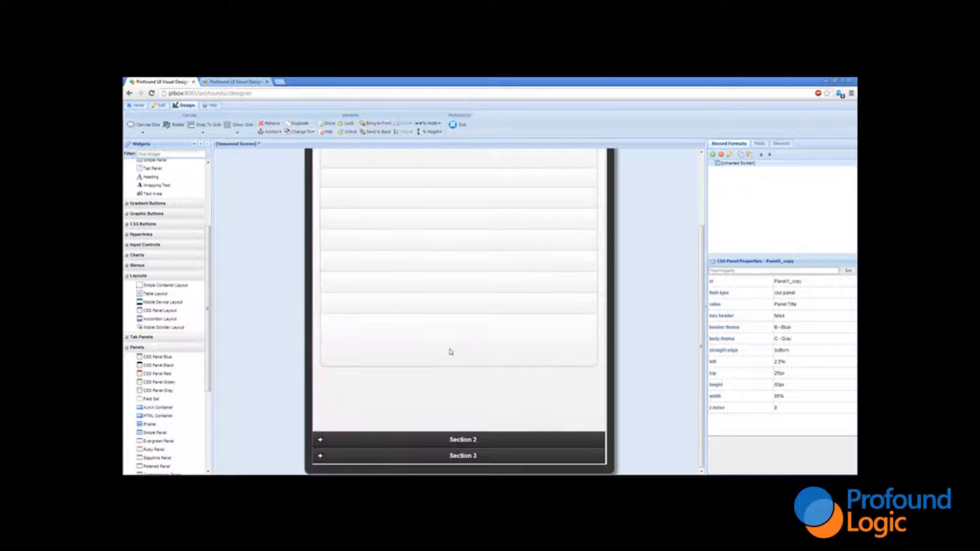
scroll(541, 346, "up", 3)
scroll(567, 359, "up", 1)
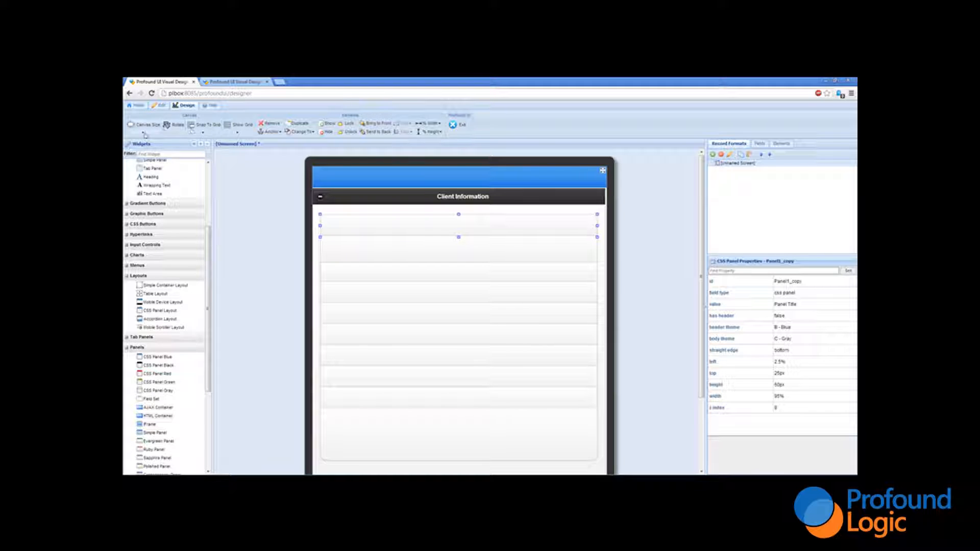
left_click(168, 129)
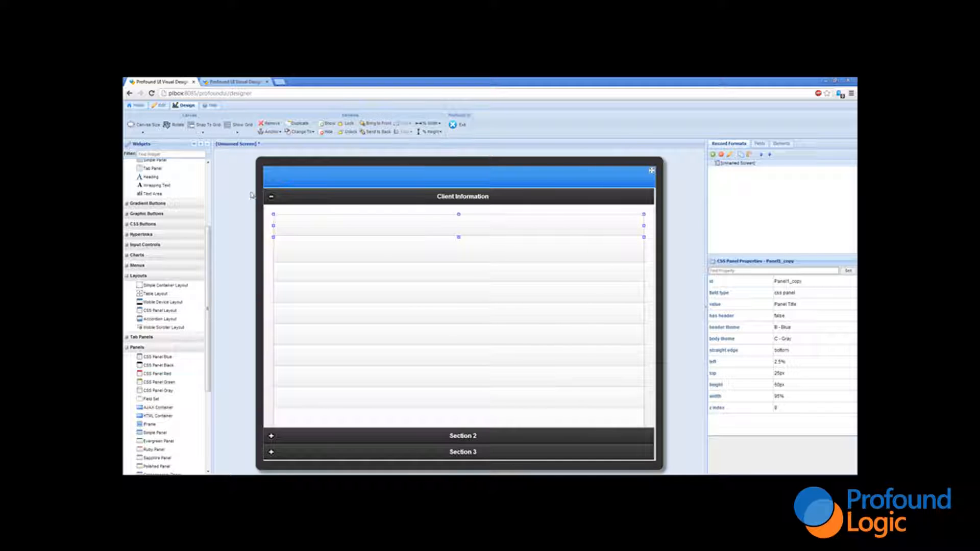
left_click(182, 132)
left_click(183, 133)
left_click(182, 132)
- Place a label in the first panel row of Client Information and check the labelled rows in landscape and portrait
scroll(356, 291, "down", 3)
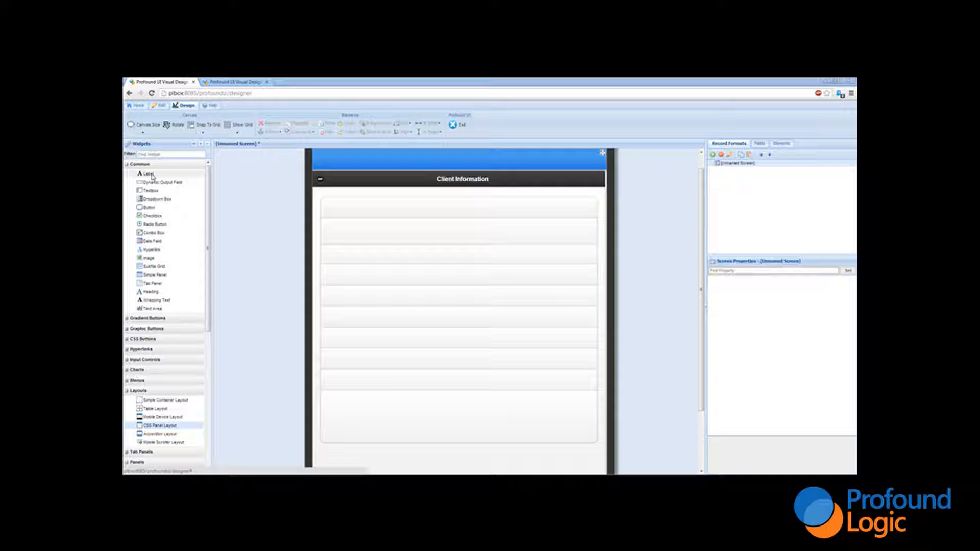
left_click_drag(151, 176, 355, 210)
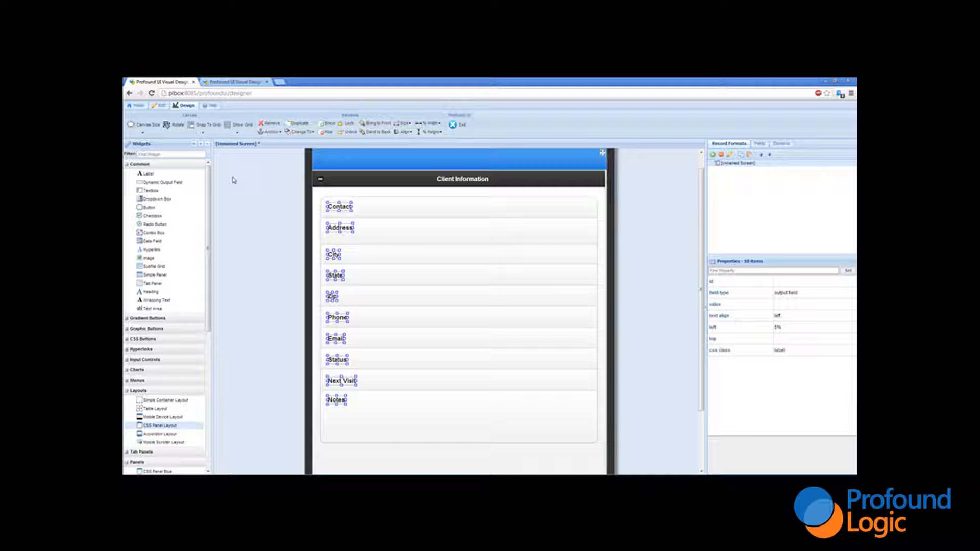
left_click(175, 128)
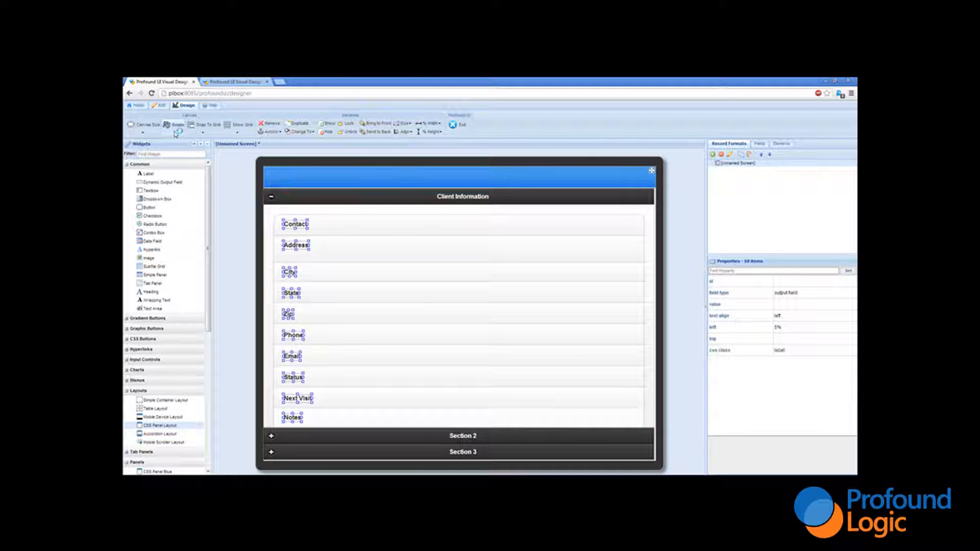
left_click(175, 130)
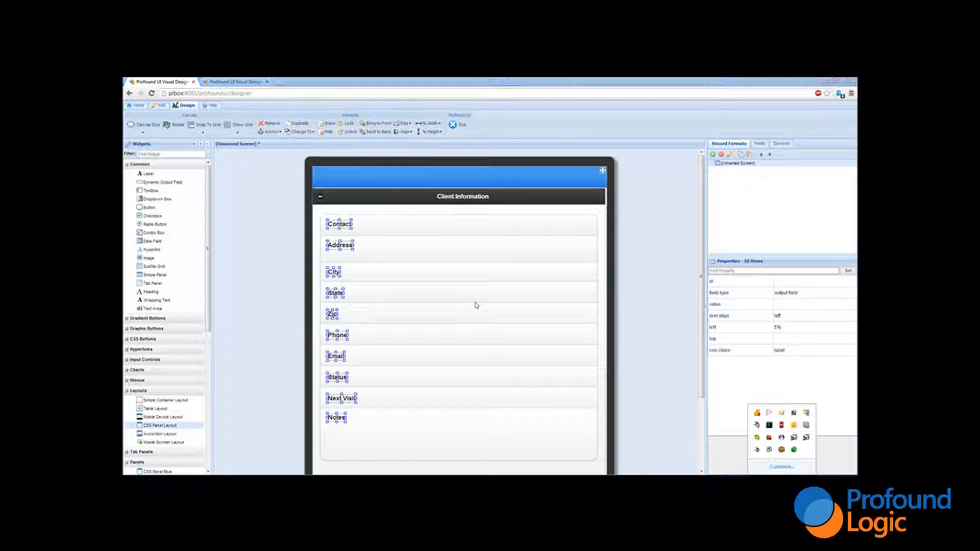
- Add a textbox beside the Contact label and set its z index to 20
left_click_drag(151, 192, 414, 228)
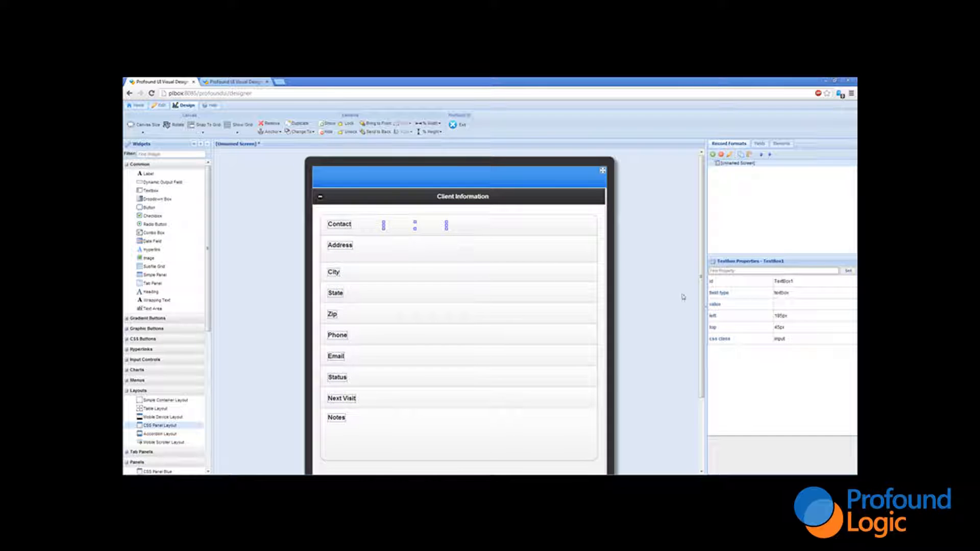
left_click(848, 271)
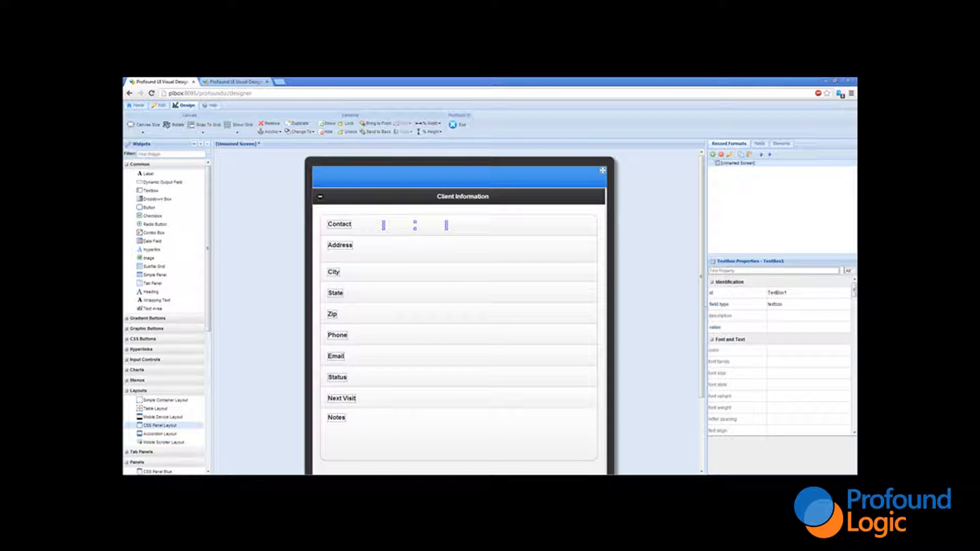
scroll(822, 381, "down", 5)
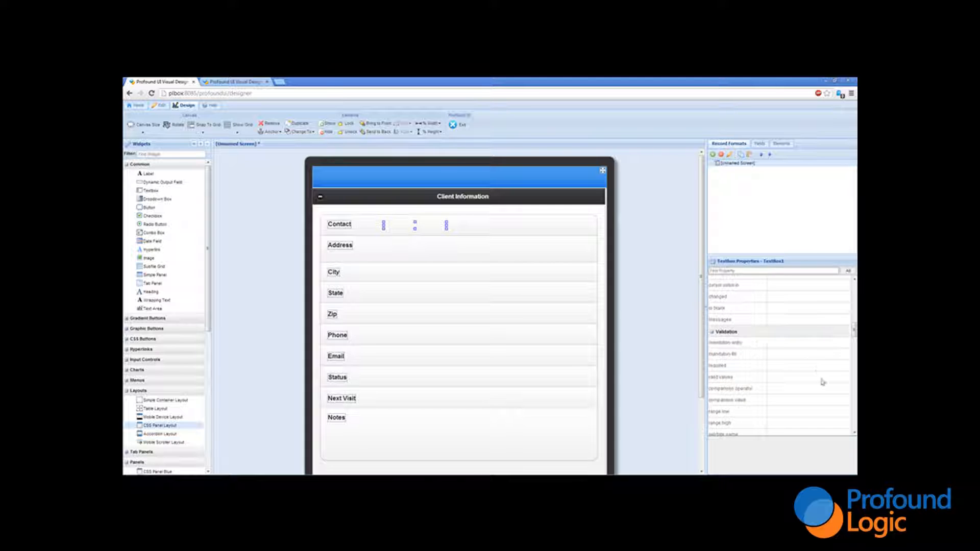
scroll(809, 364, "down", 6)
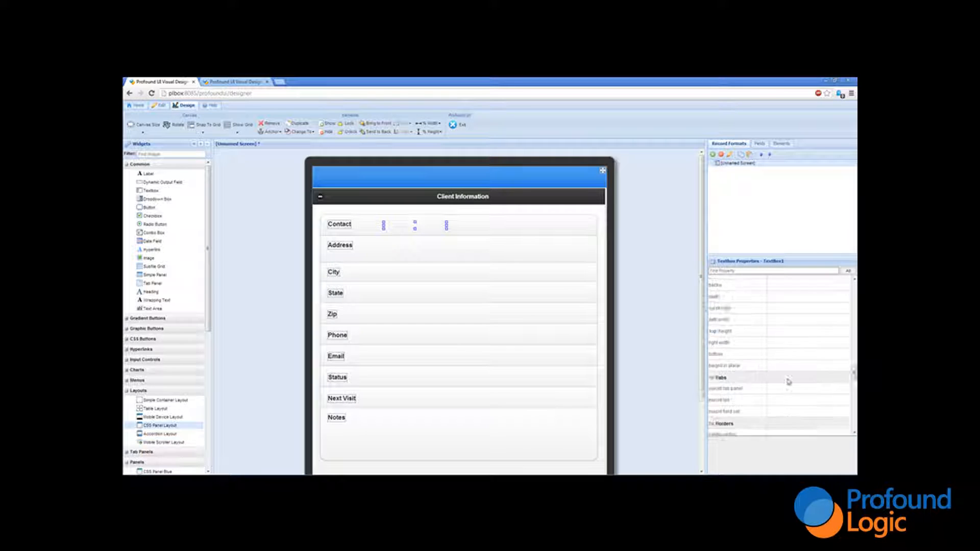
scroll(781, 367, "up", 1)
left_click(776, 354)
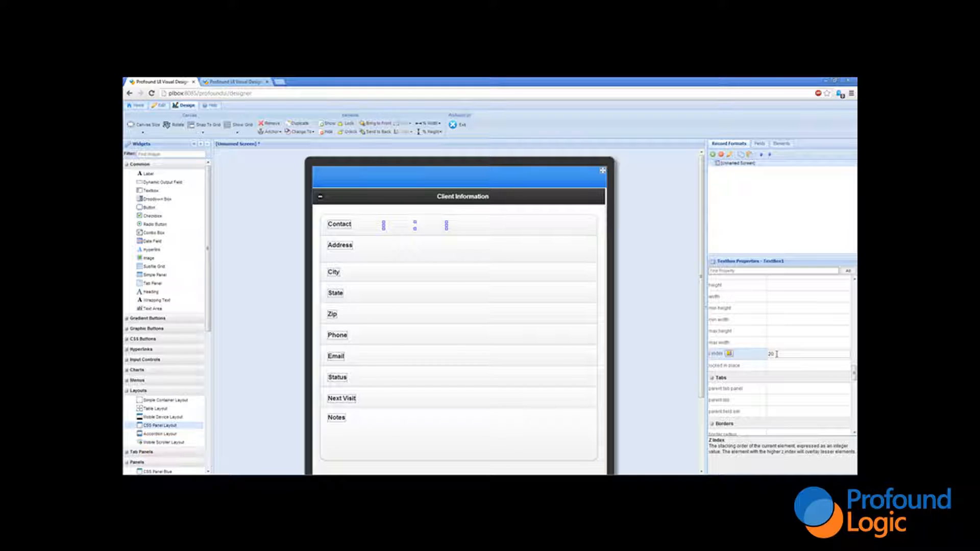
key("Return")
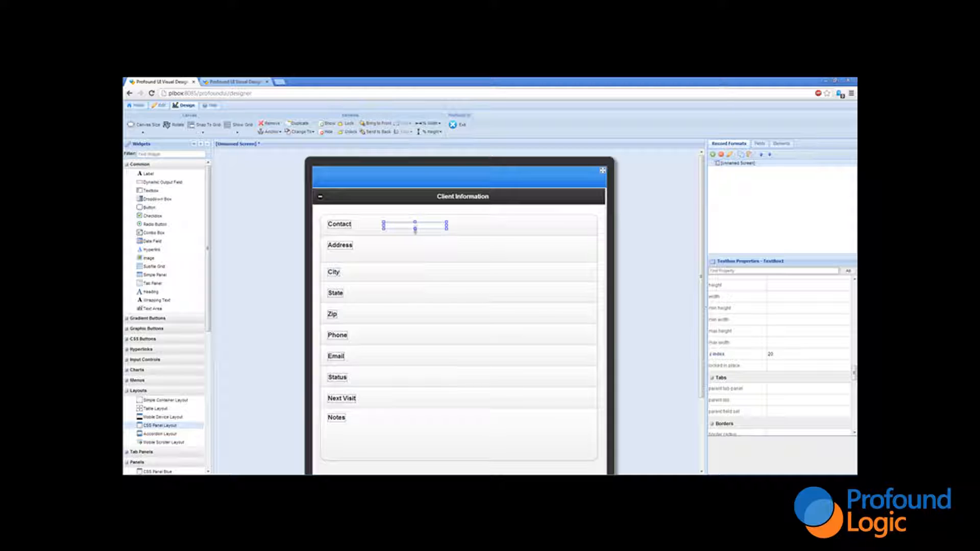
- Set the Contact textbox's css class to transparent-textbox
scroll(788, 366, "down", 5)
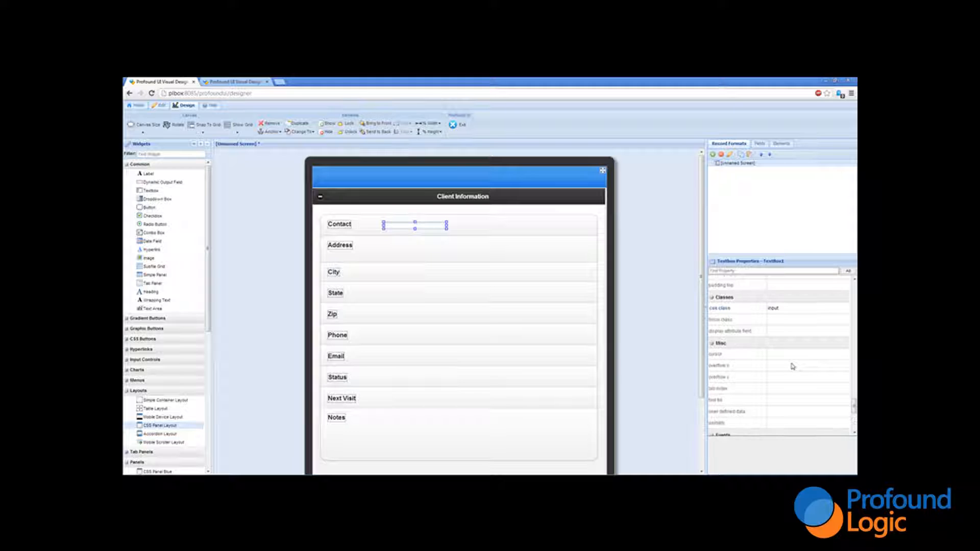
left_click(786, 309)
type("transparent-textbox")
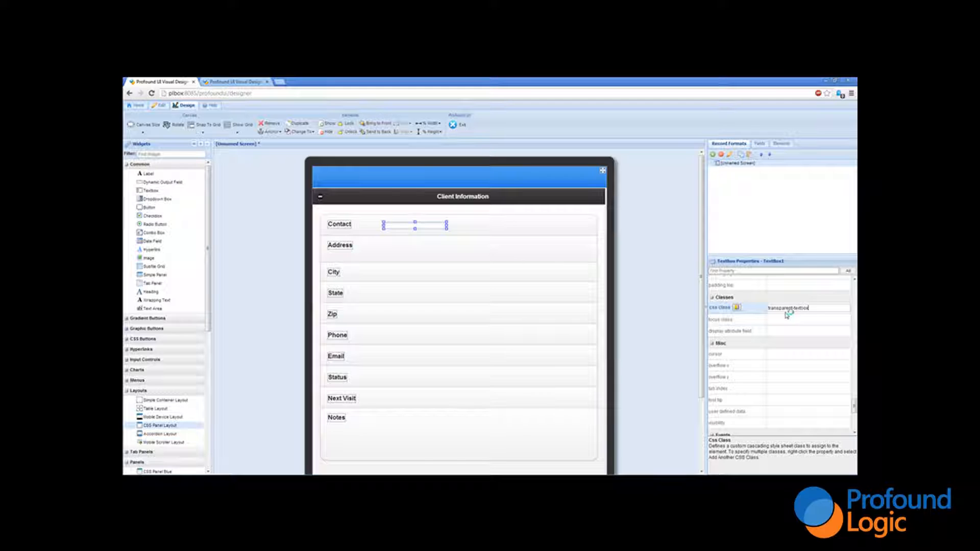
key("Return")
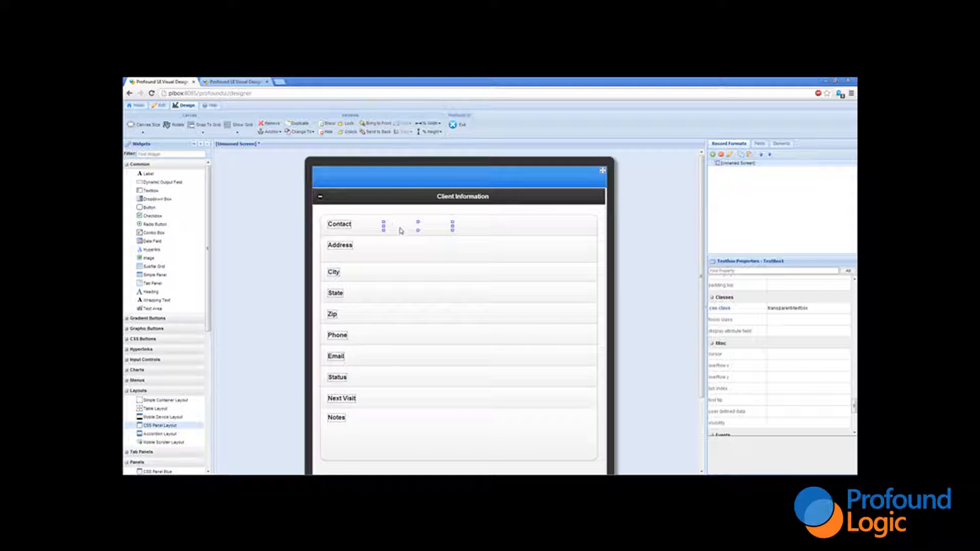
- Bind the Contact textbox's value to a character program field named CONTACT with a length of 50
left_click_drag(853, 404, 846, 287)
left_click(740, 331)
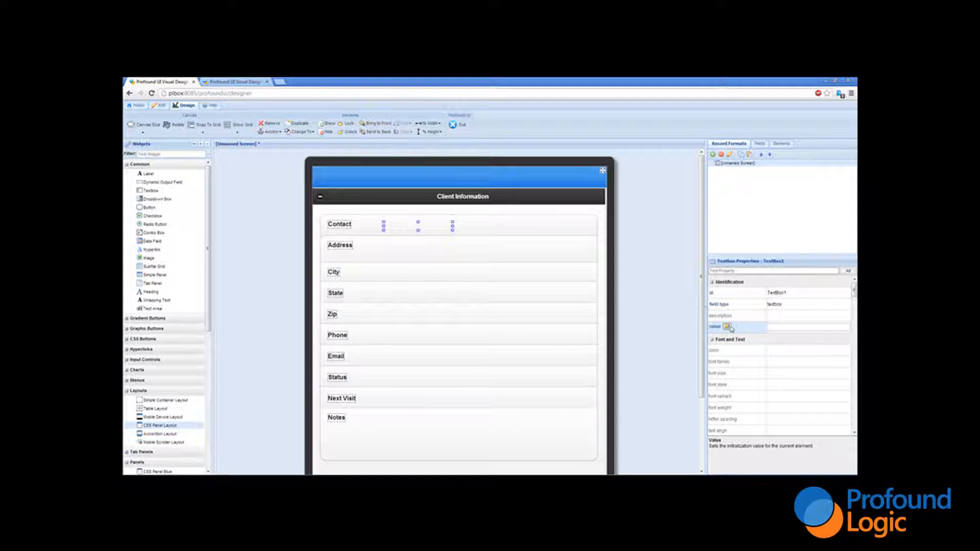
left_click(729, 328)
left_click_drag(723, 286, 550, 278)
type("CONTACT")
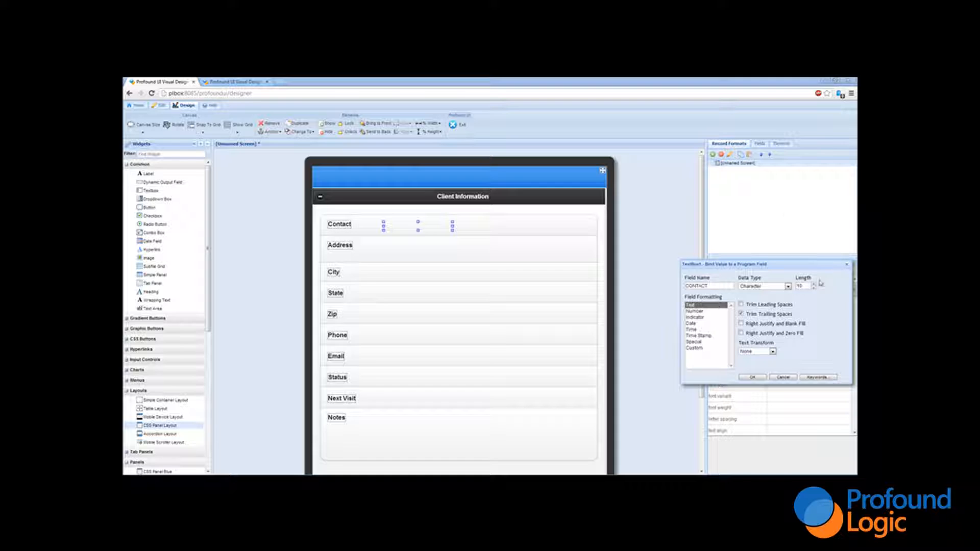
left_click_drag(805, 285, 787, 284)
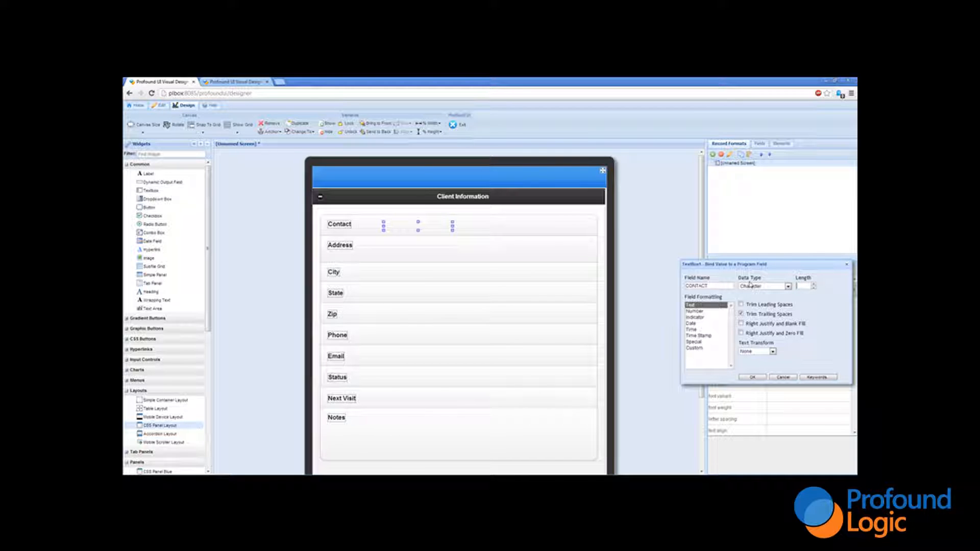
left_click(752, 377)
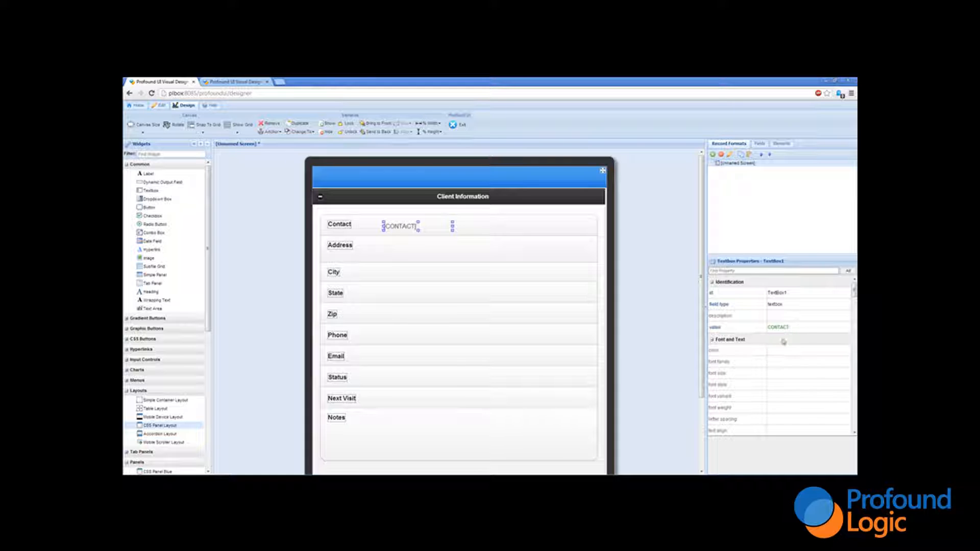
scroll(806, 324, "down", 5)
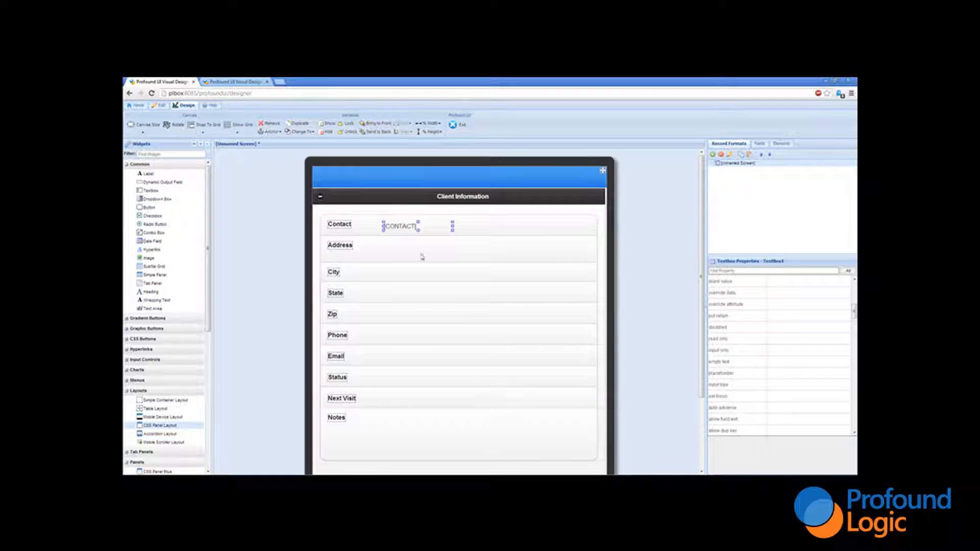
scroll(792, 324, "up", 5)
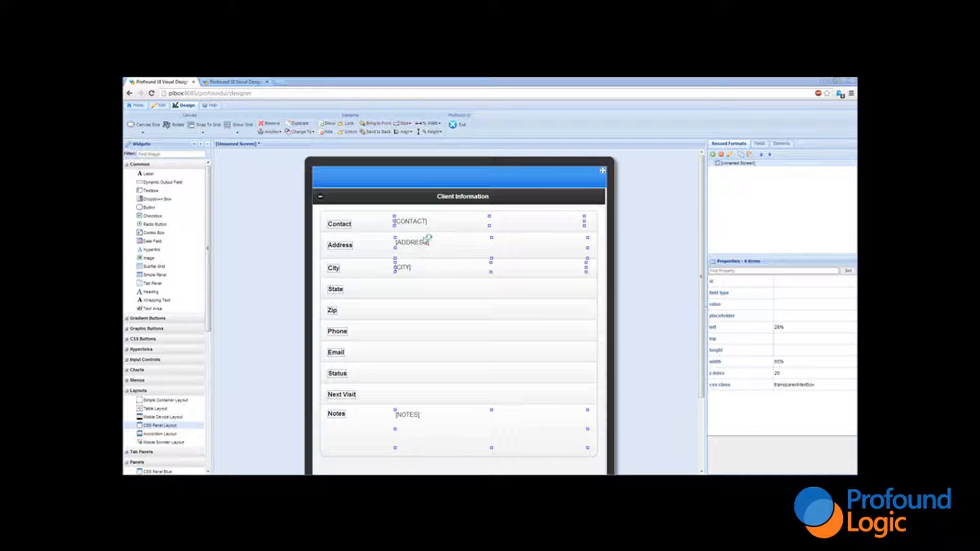
- Check how the Contact, Address, City and Notes textboxes fit their rows in landscape and portrait
left_click(174, 125)
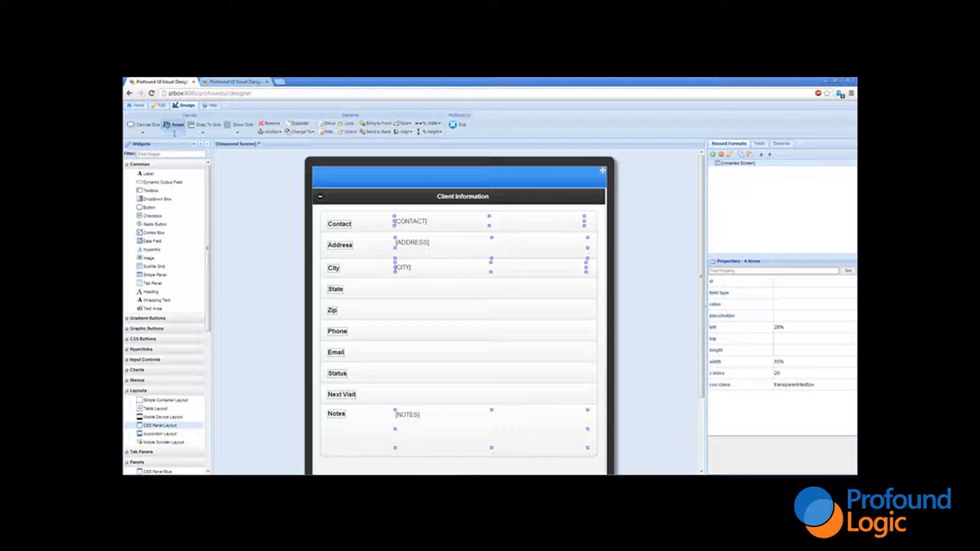
left_click(174, 131)
left_click(174, 132)
left_click(175, 132)
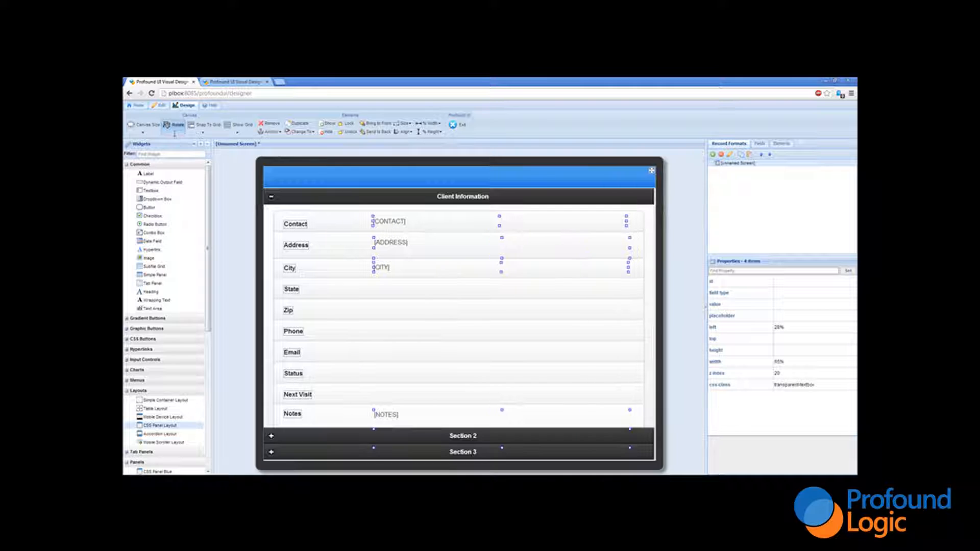
left_click(174, 132)
left_click(174, 132)
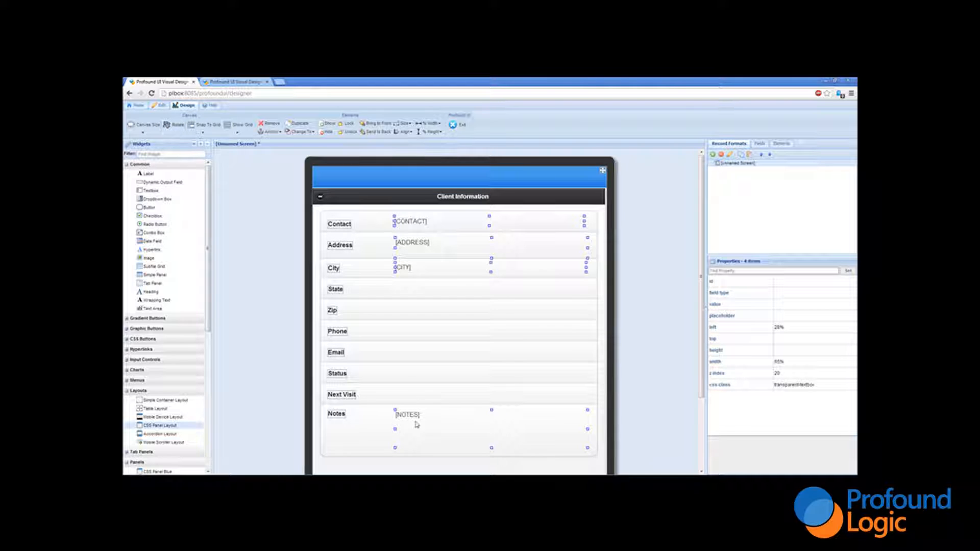
left_click_drag(414, 416, 414, 416)
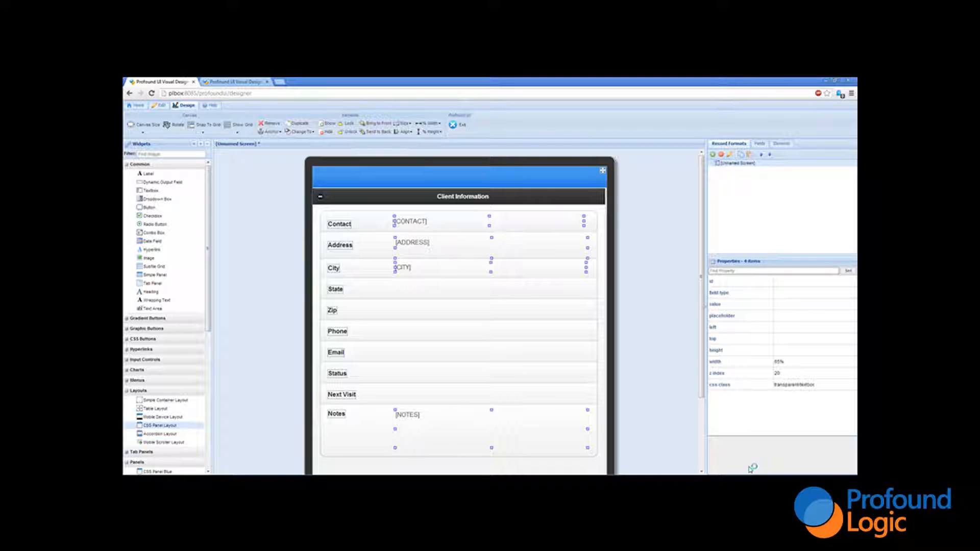
key("super")
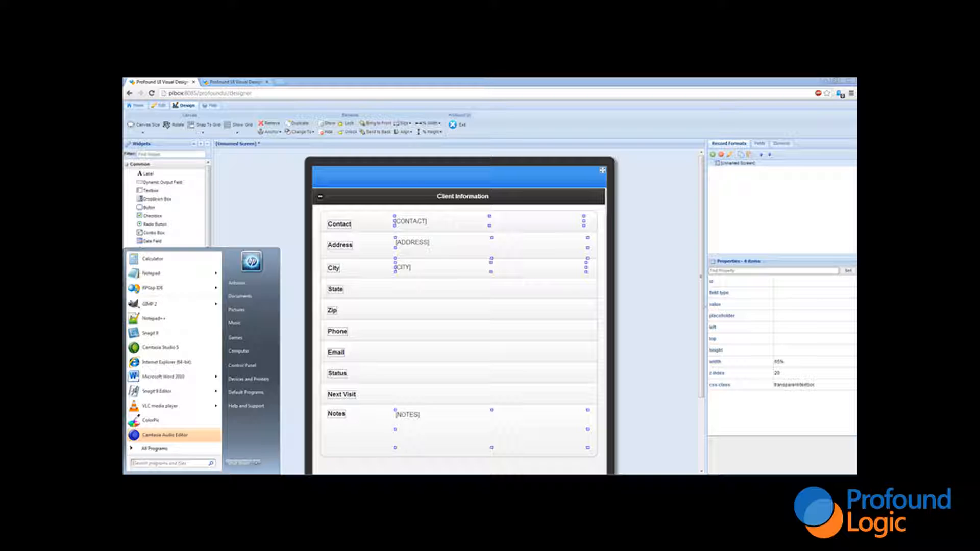
key("super")
left_click(781, 482)
left_click(794, 450)
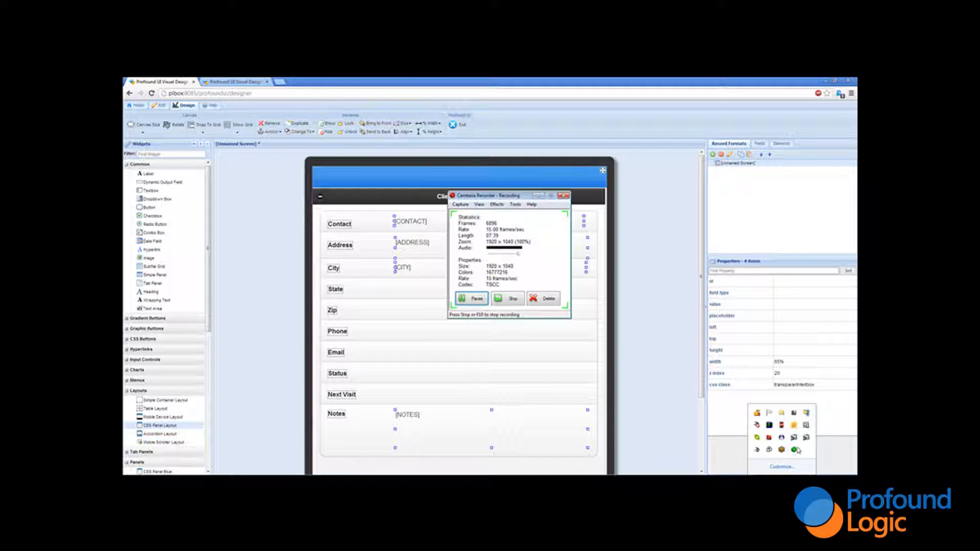
left_click(473, 301)
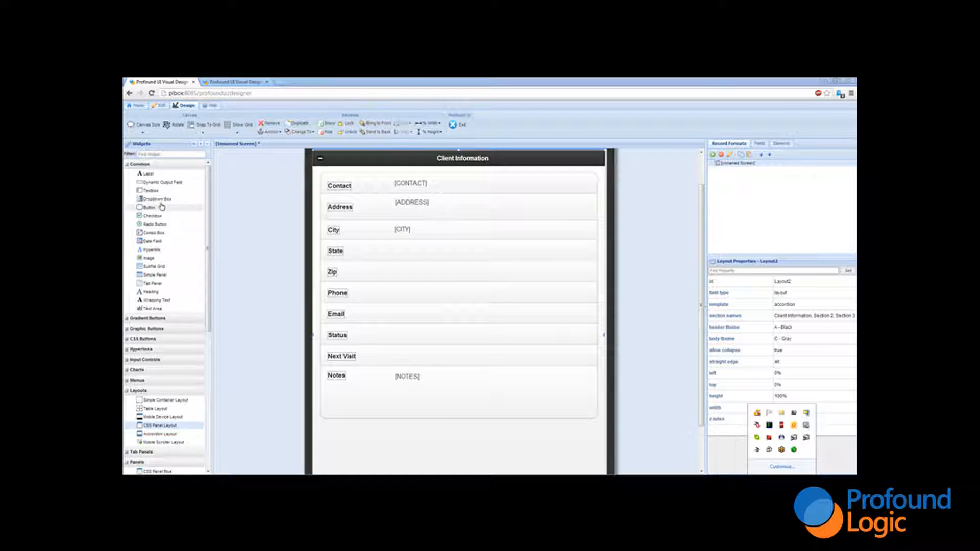
- Add a dropdown box beside the State label and set its z index to 20
left_click_drag(156, 201, 421, 251)
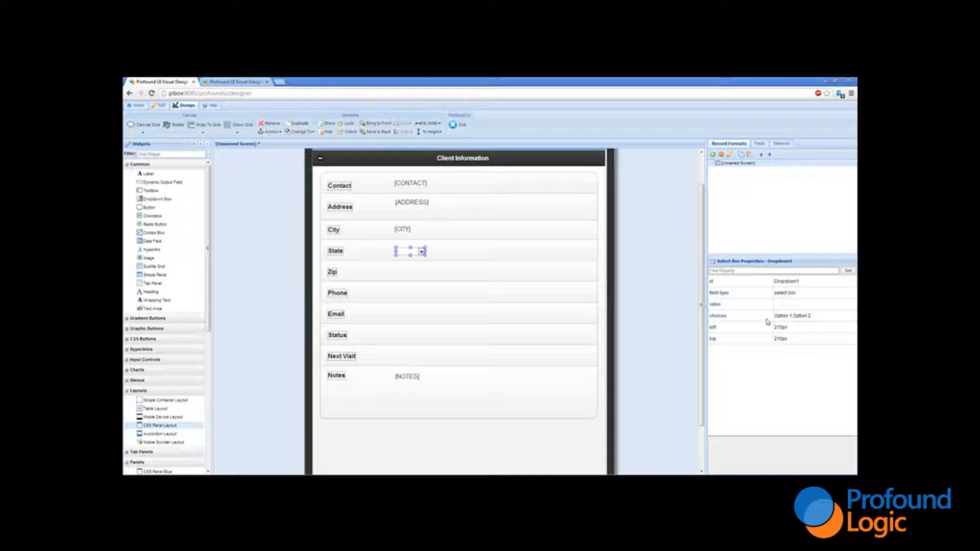
left_click(847, 270)
scroll(772, 368, "down", 3)
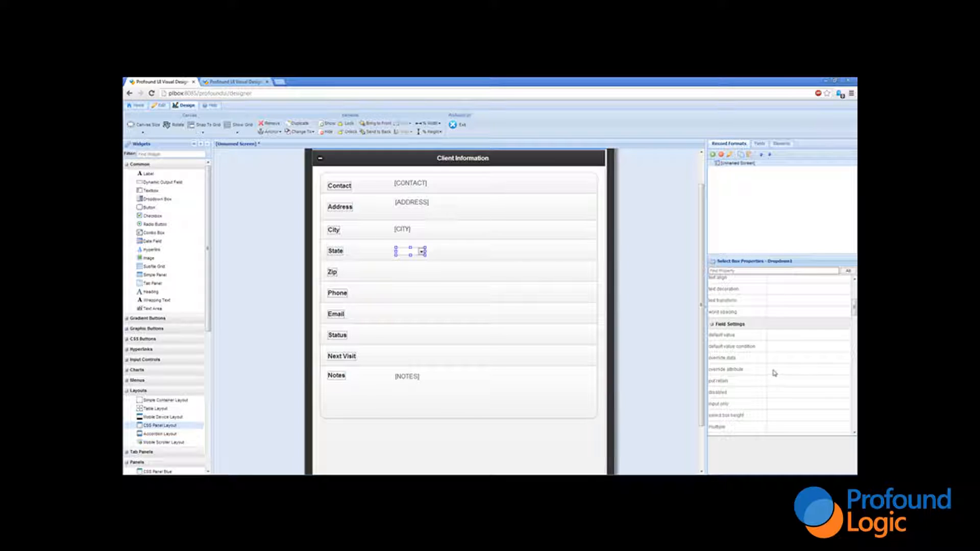
scroll(774, 371, "down", 5)
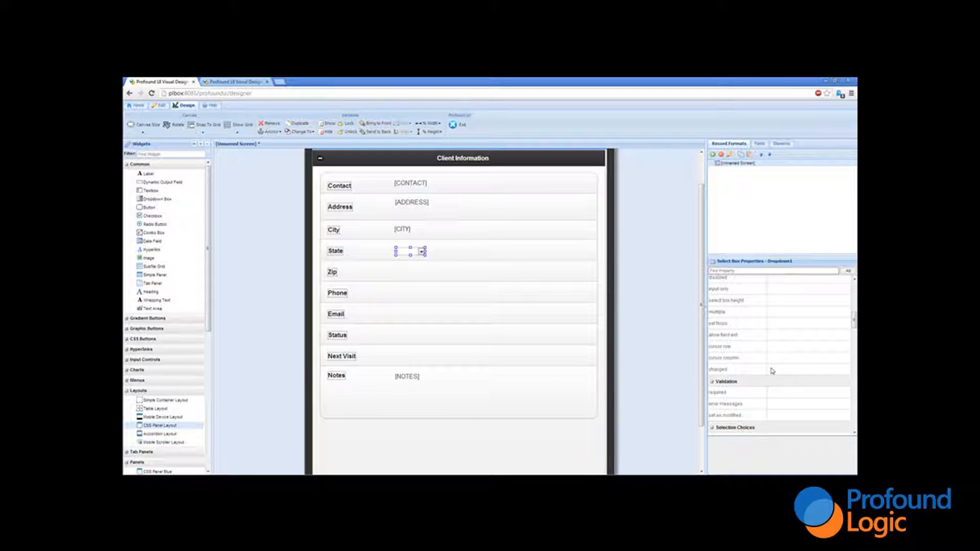
scroll(767, 370, "down", 9)
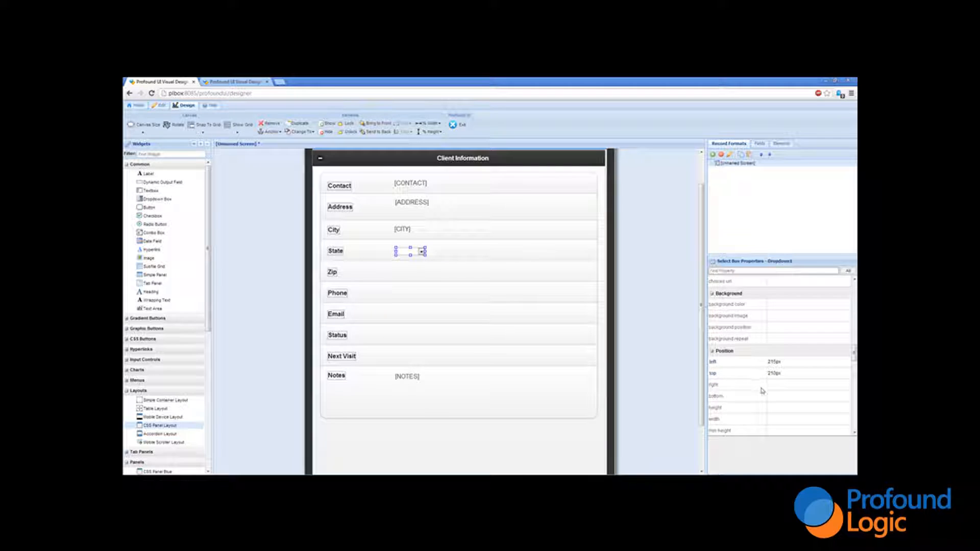
left_click(786, 412)
left_click(786, 401)
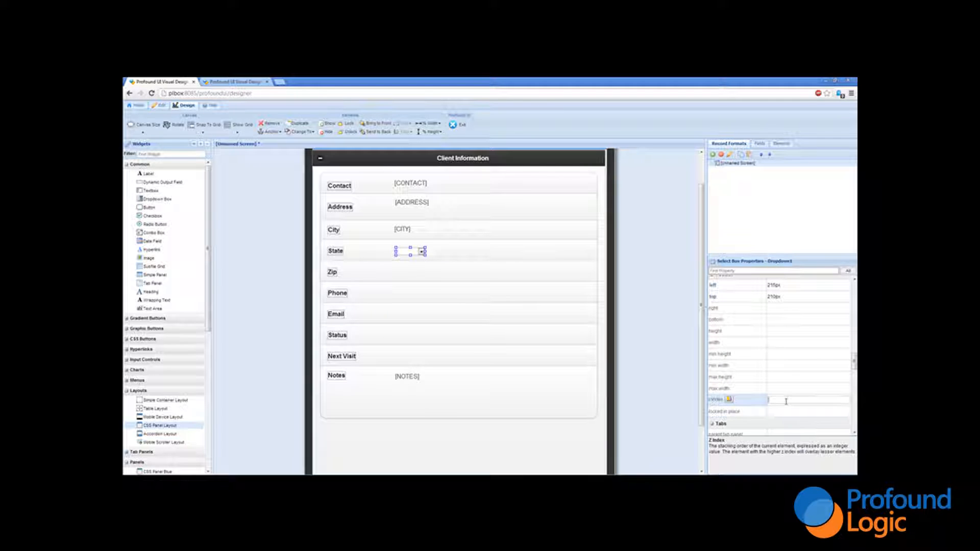
type("20")
key("Return")
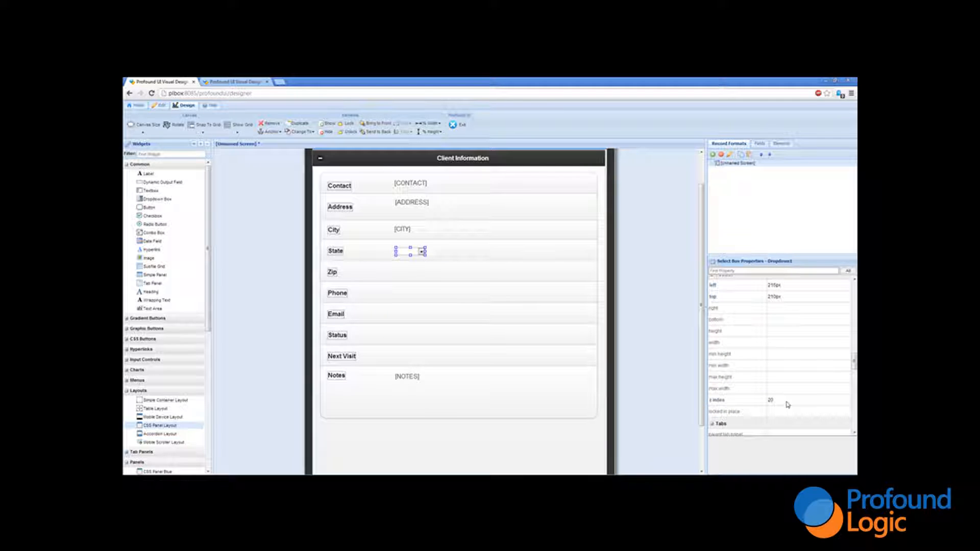
- Set the State dropdown's css class to transparent-textbox
scroll(768, 367, "down", 3)
scroll(770, 367, "down", 3)
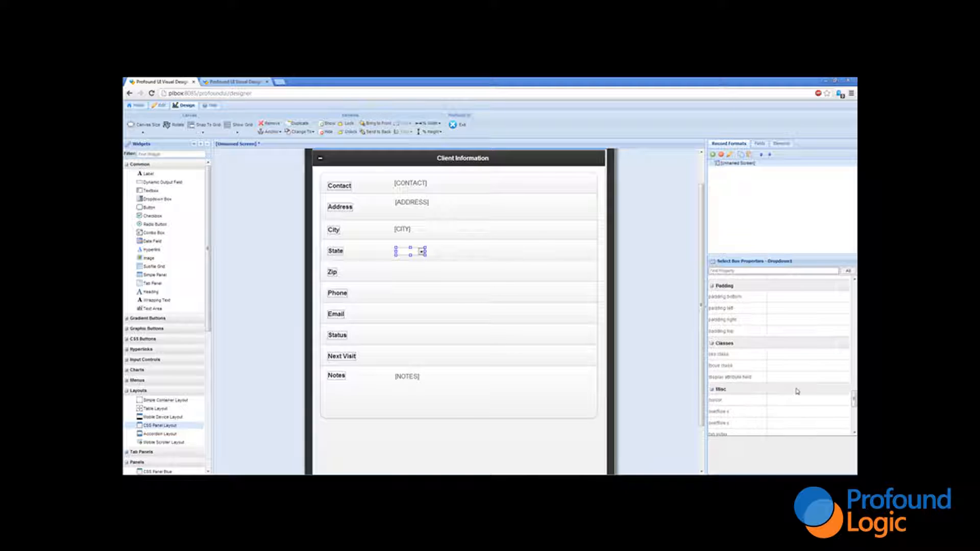
left_click(780, 354)
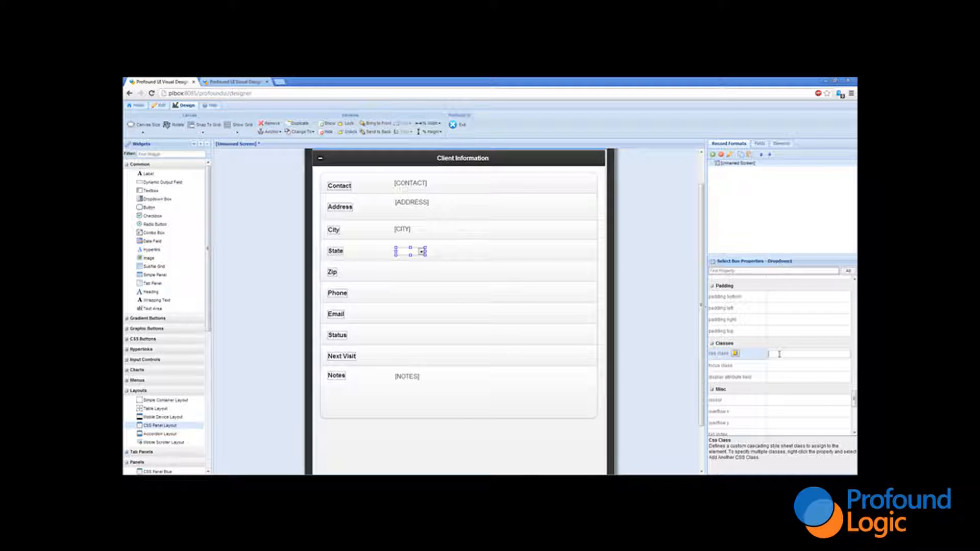
type("transparent-textbox")
key("Return")
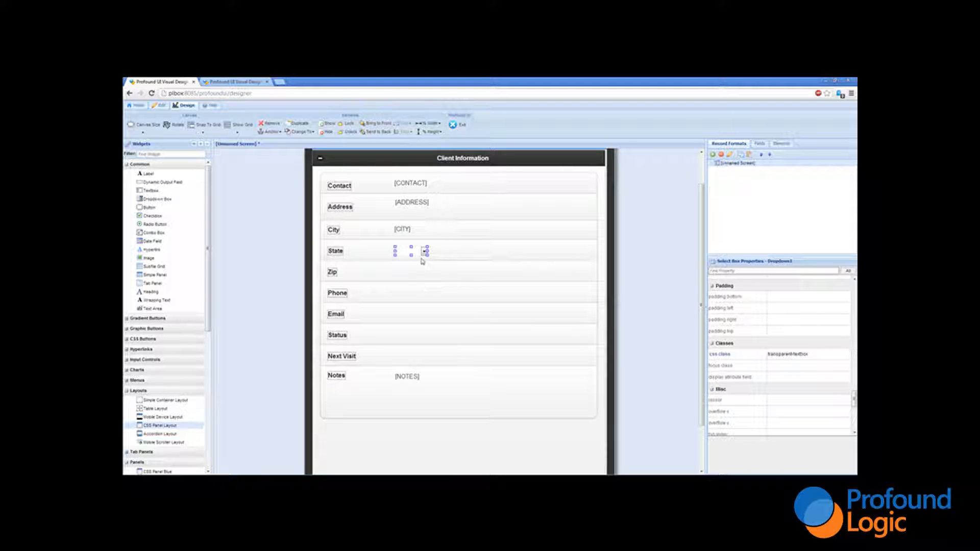
- Set the State dropdown's left position to 28%
left_click_drag(853, 396, 852, 359)
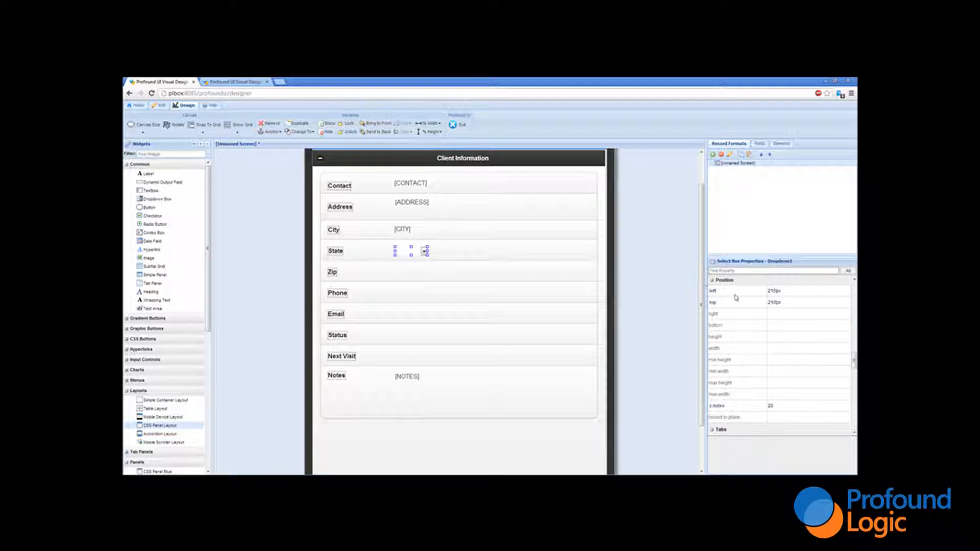
left_click(774, 291)
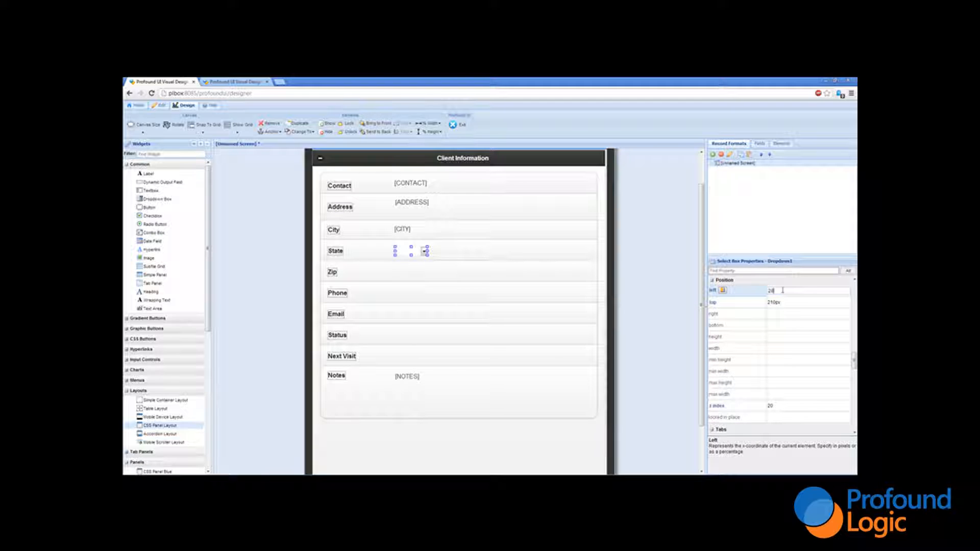
type("28%")
key("Return")
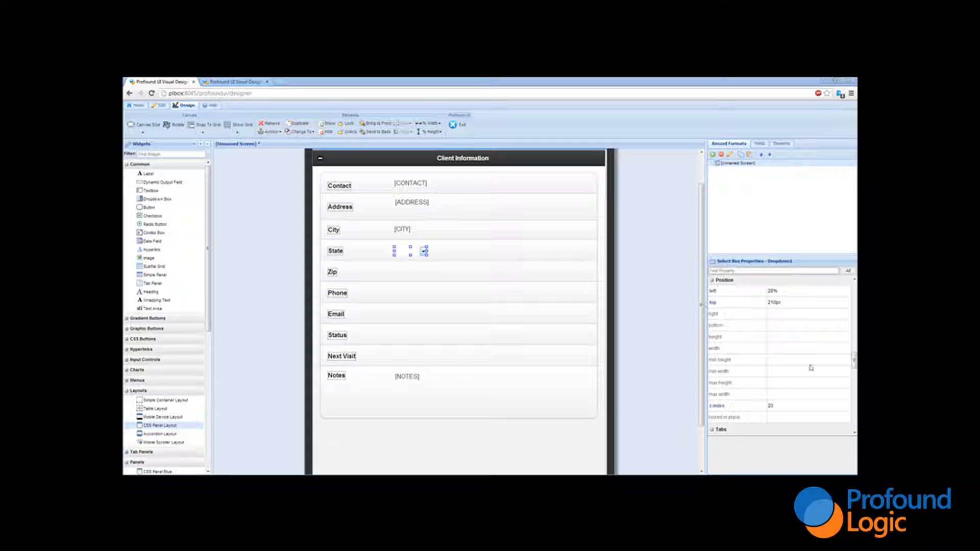
left_click_drag(854, 362, 853, 293)
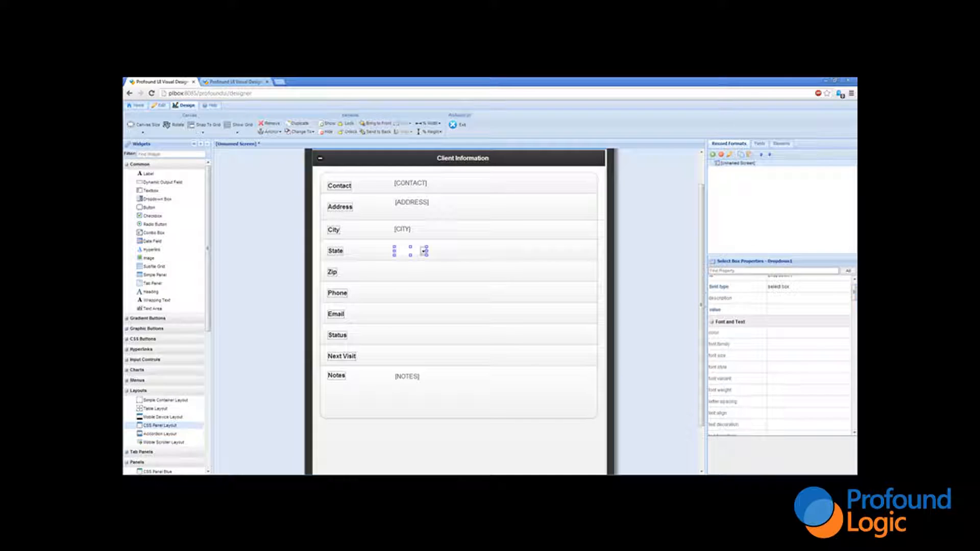
key("super")
left_click(782, 482)
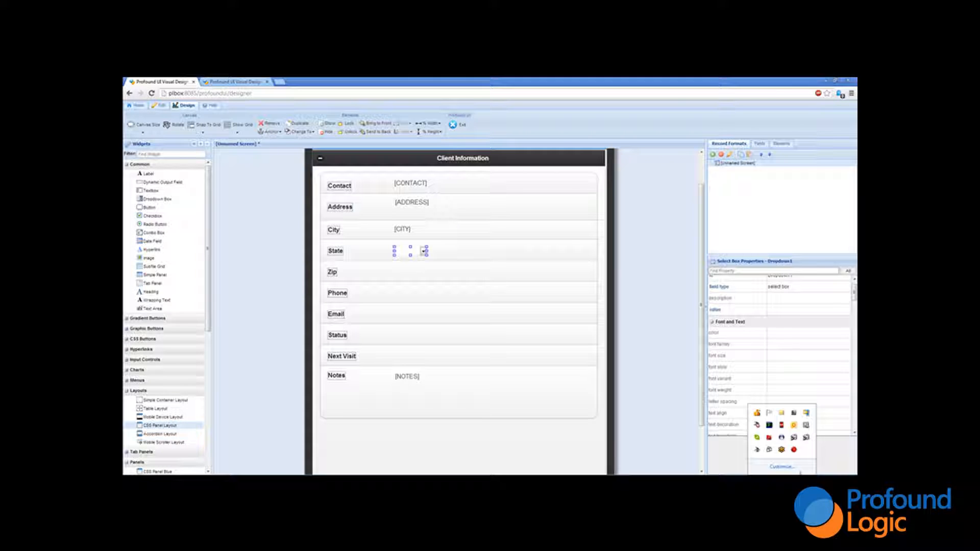
left_click(793, 451)
left_click(471, 302)
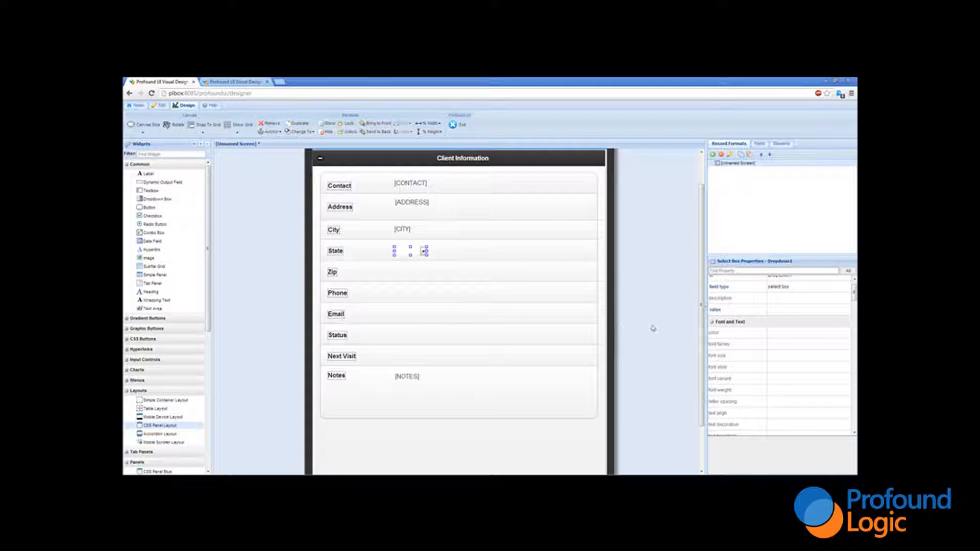
- Replace the State dropdown's choices with the list starting California,Nevada,Arizona,Washington, copied from the state select box of the finished screen in the other browser tab
left_click(853, 280)
scroll(852, 280, "down", 10)
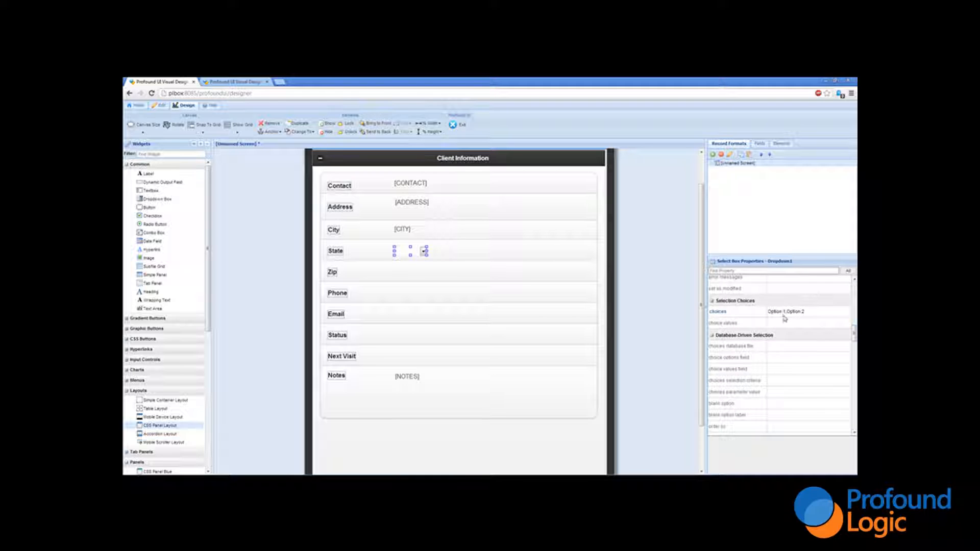
left_click(783, 312)
left_click_drag(808, 313, 657, 310)
key("BackSpace")
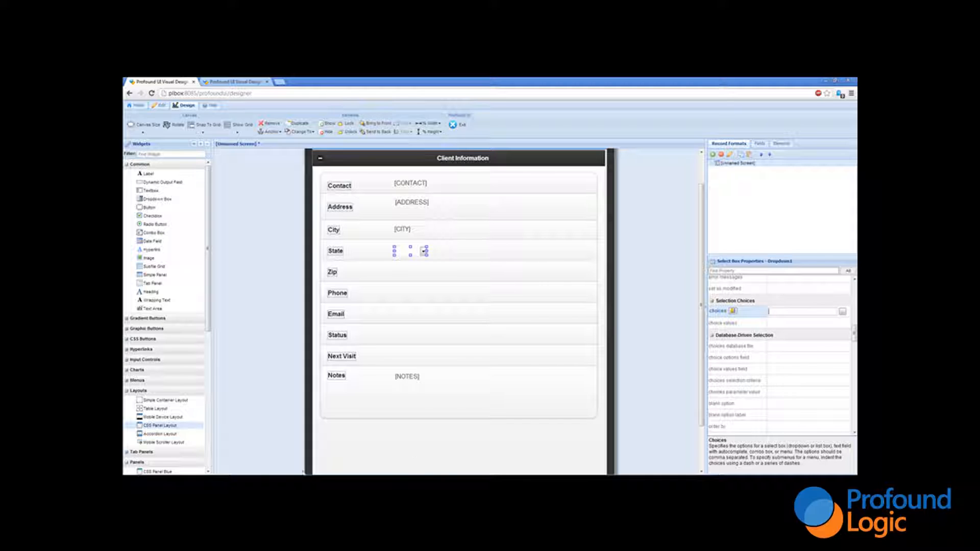
left_click(232, 82)
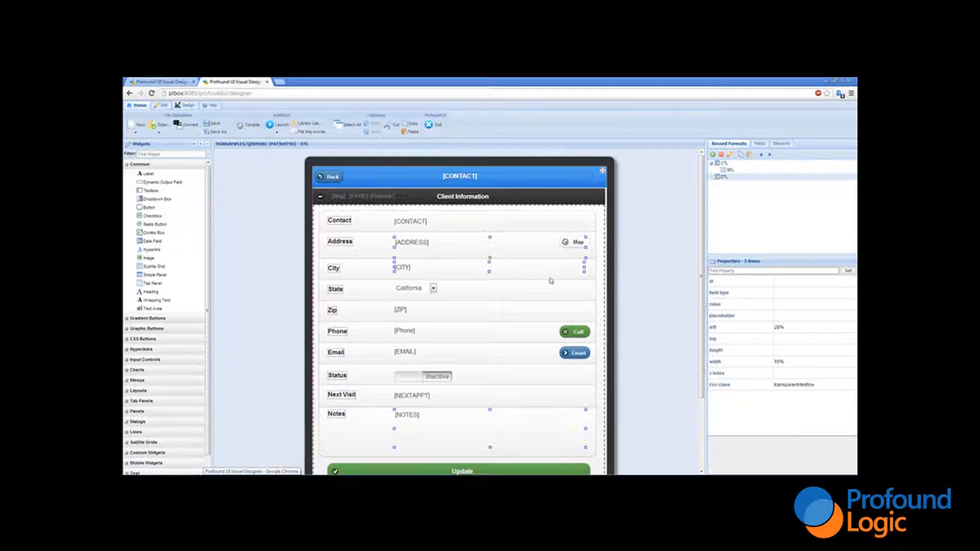
left_click(421, 289)
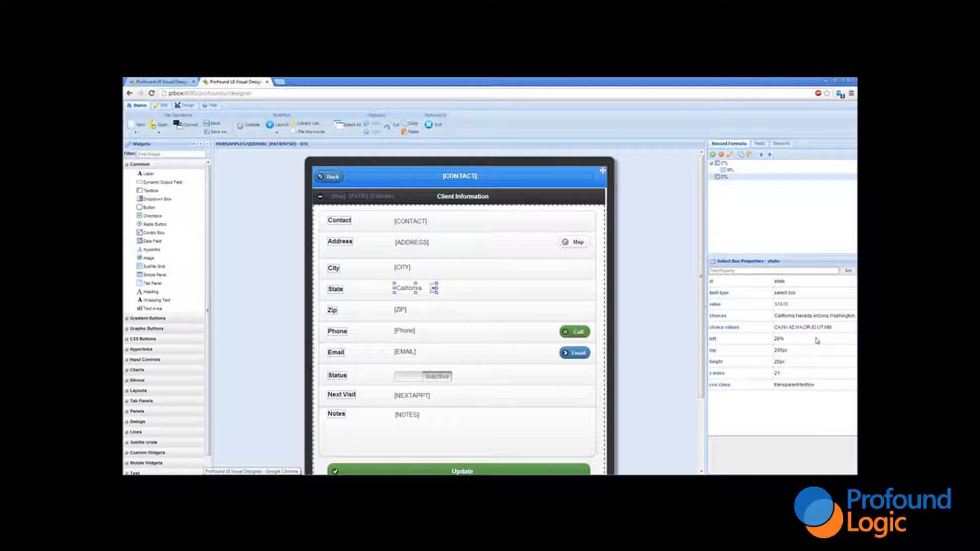
left_click(829, 316)
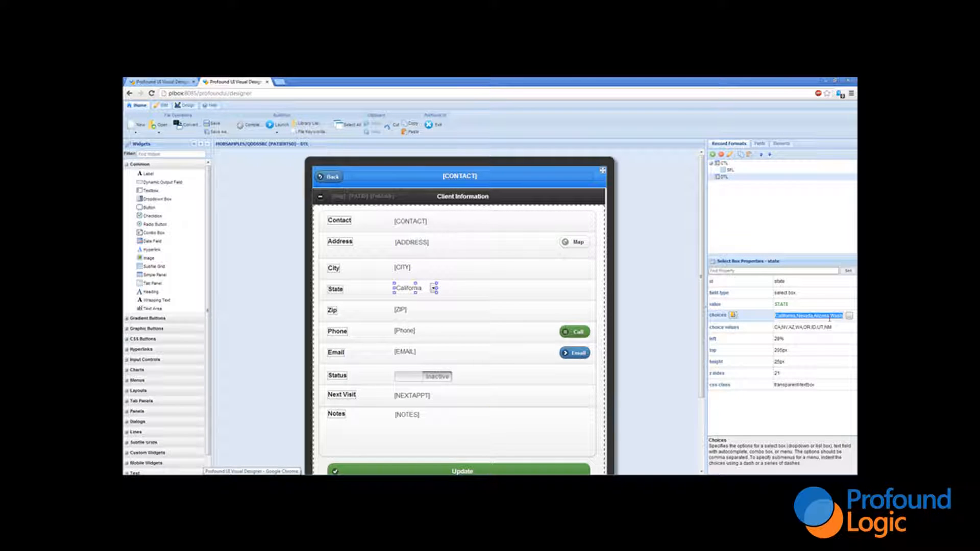
left_click(140, 81)
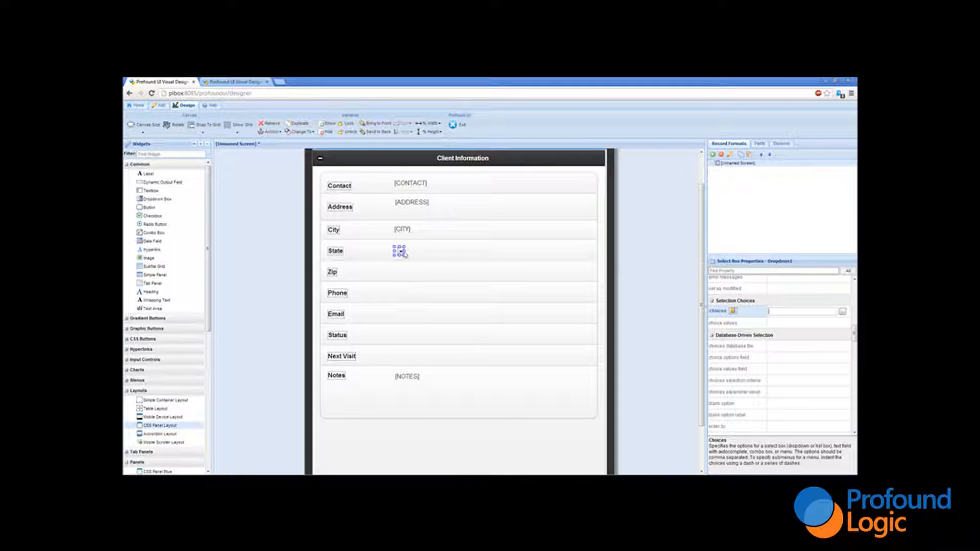
type("Oregon,Idaho,Utah,New Mexico")
key("Return")
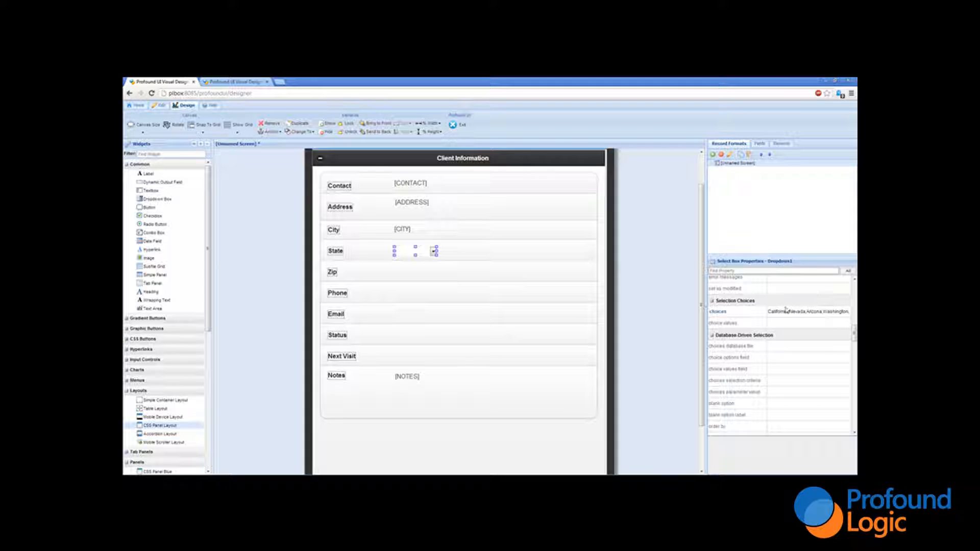
- Set the State dropdown's choice values to CA,NV,AZ,WA,OR,ID,UT,NM, copied from the state select box of the finished screen in the other browser tab
left_click(791, 323)
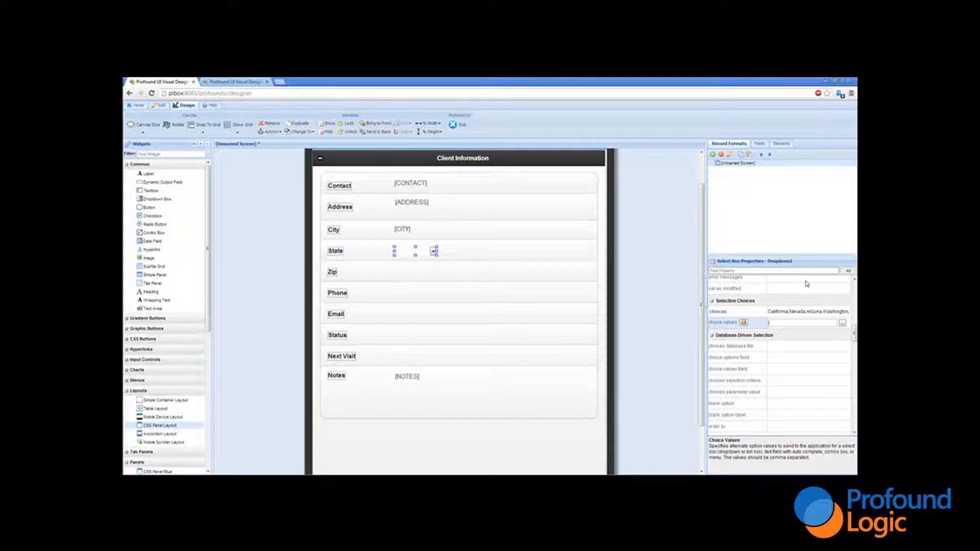
scroll(768, 338, "up", 1)
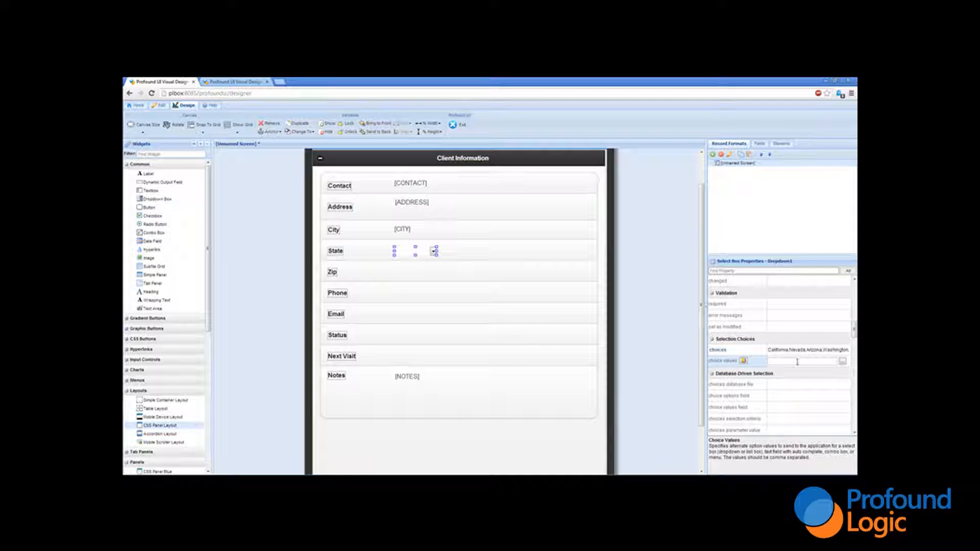
left_click(232, 82)
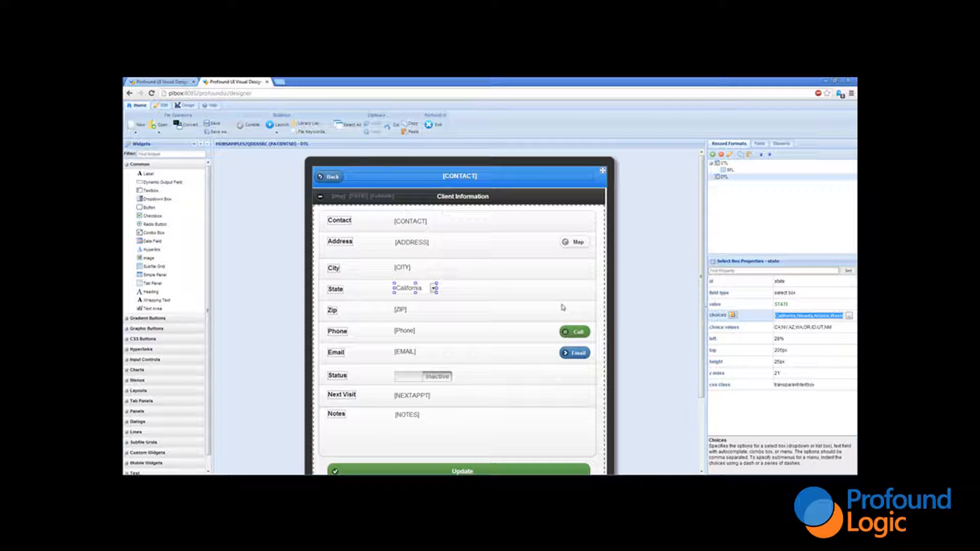
left_click(817, 327)
key("ctrl+c")
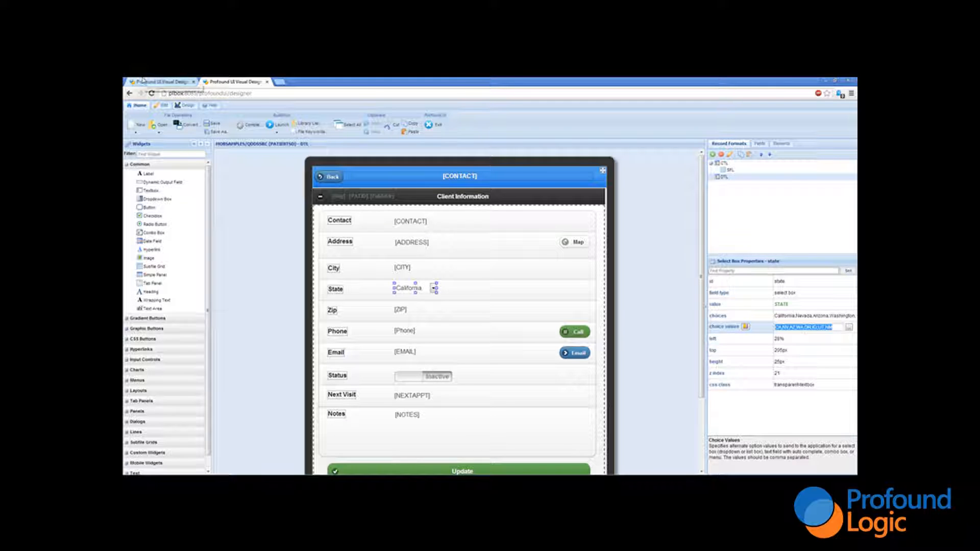
left_click(161, 82)
key("ctrl+v")
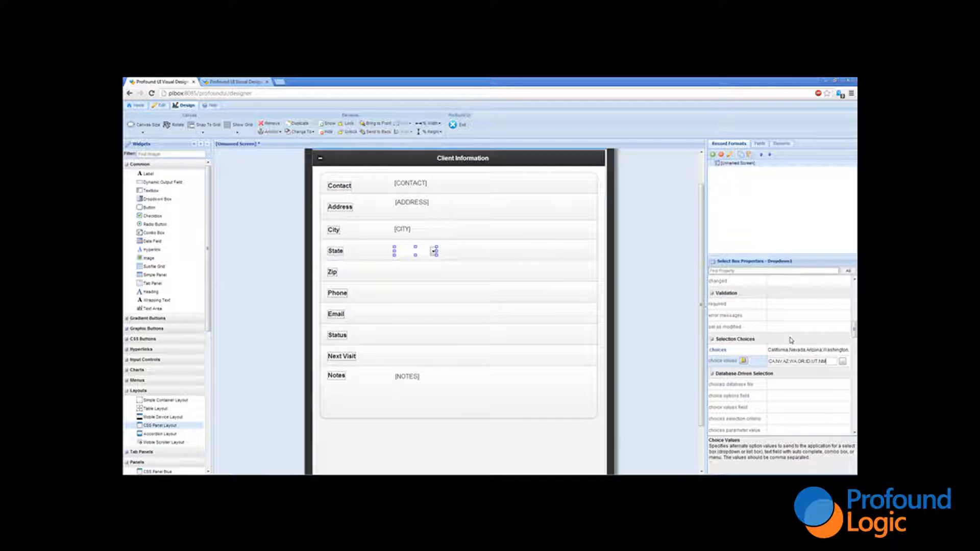
key("Return")
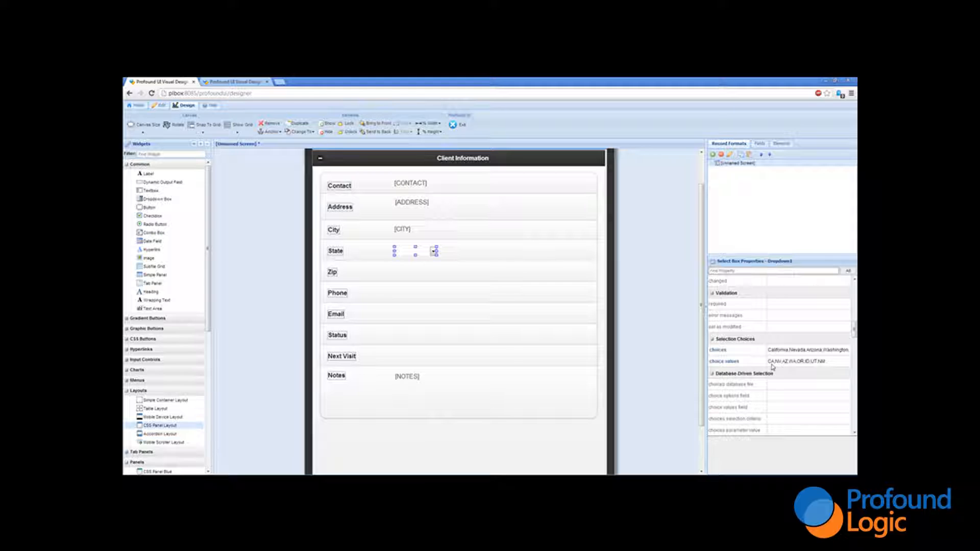
- Bind the State dropdown's value to a program field named STATE
scroll(846, 333, "up", 5)
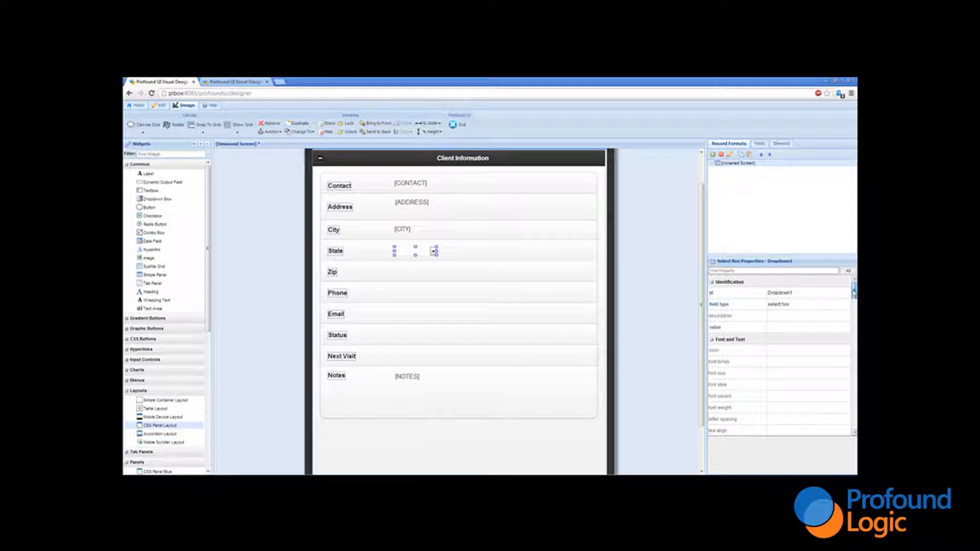
left_click(771, 328)
left_click(726, 327)
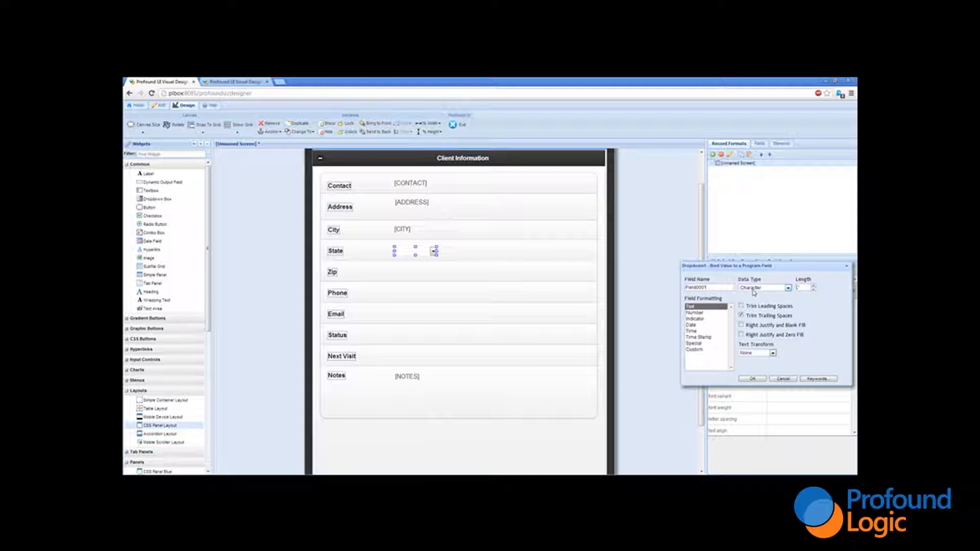
double_click(714, 288)
key("BackSpace")
left_click(751, 378)
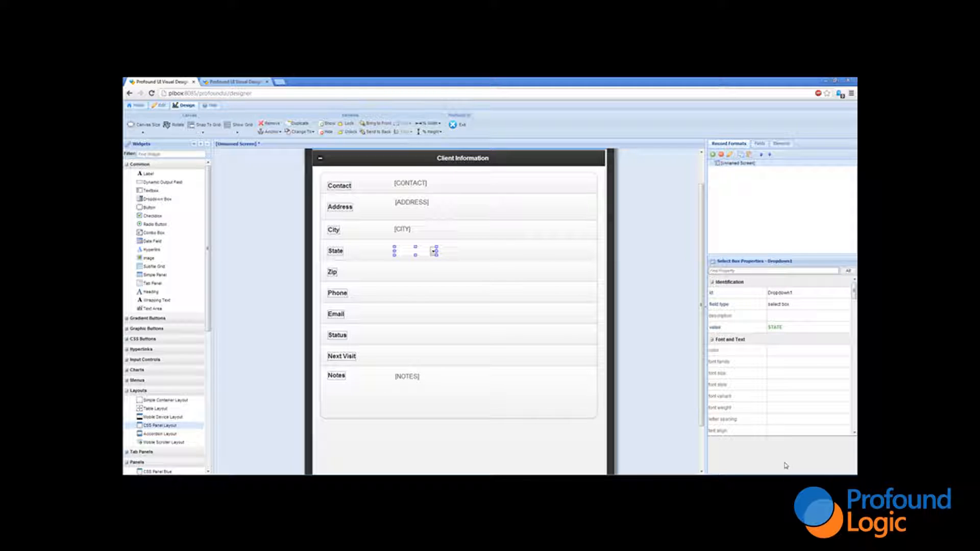
- Examine the properties of the Contact, Address and Notes fields and of the Next Visit, Email, Phone and Zip textboxes
left_click(410, 182)
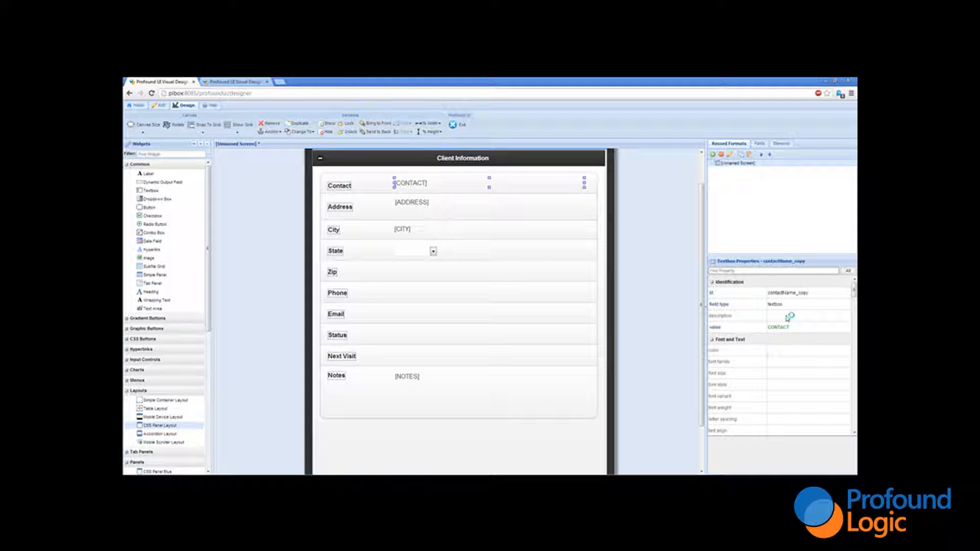
left_click(417, 203)
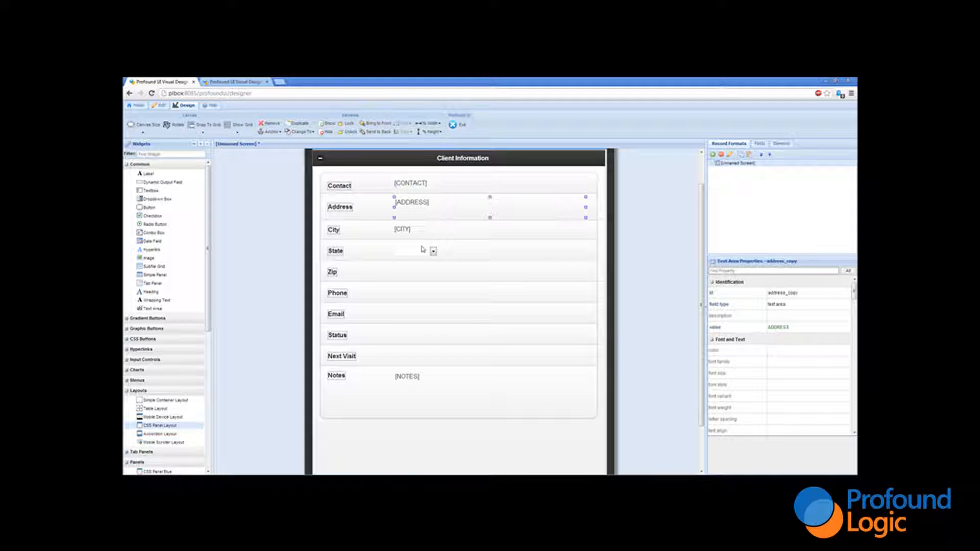
left_click(409, 376)
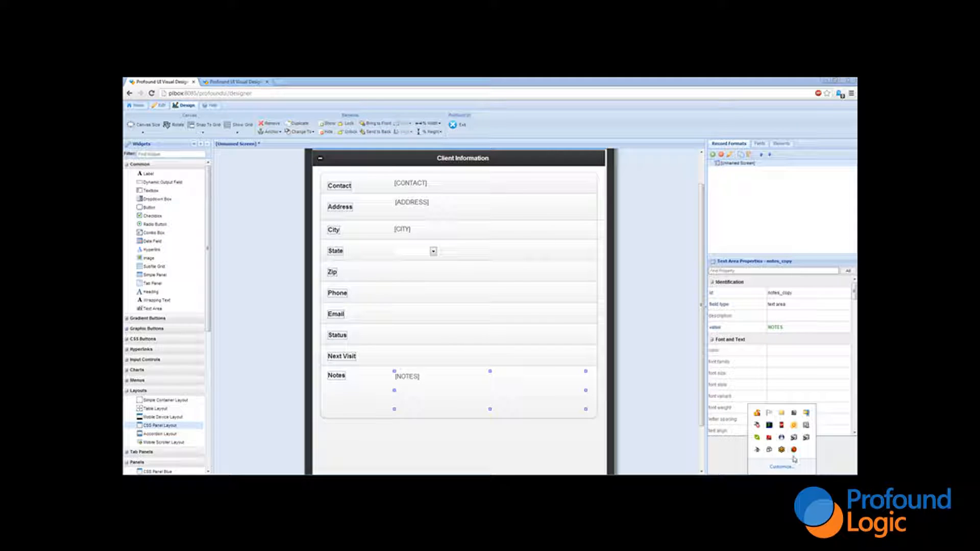
left_click(794, 450)
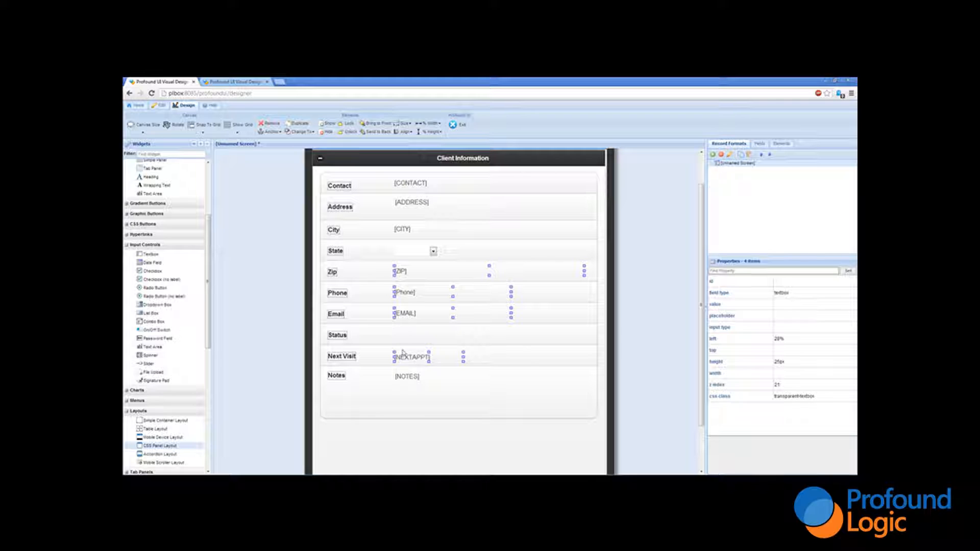
left_click(412, 314, "ctrl")
left_click(411, 295, "ctrl")
left_click(411, 275, "ctrl")
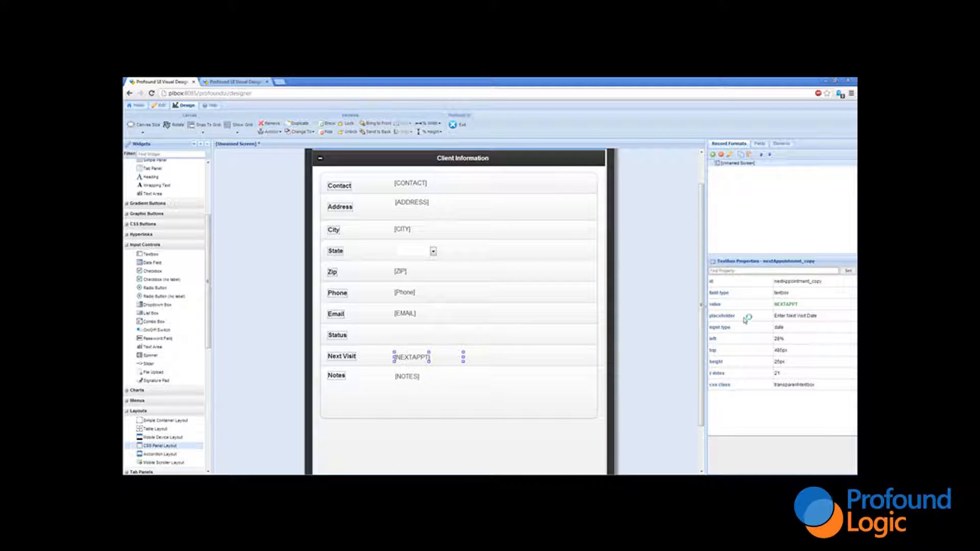
left_click(414, 312)
left_click(414, 293)
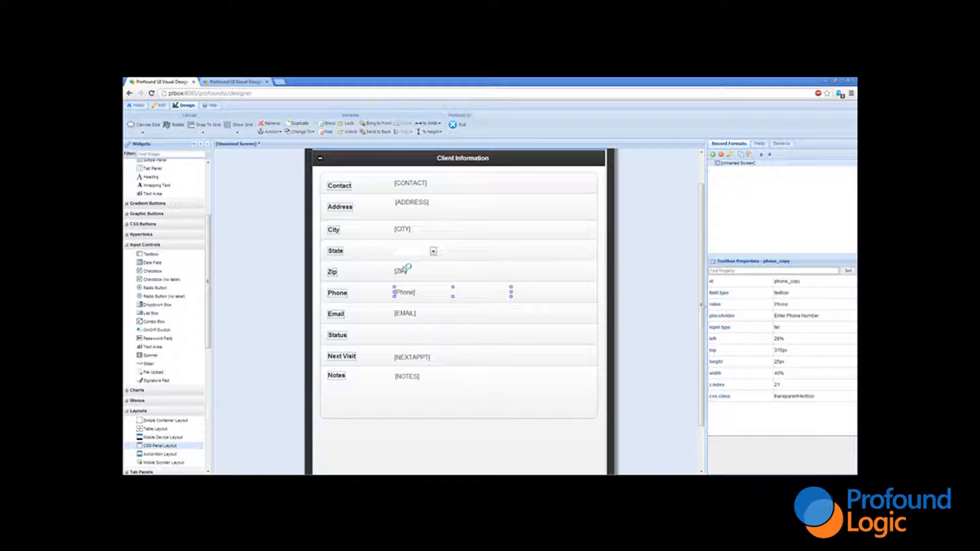
left_click(403, 273)
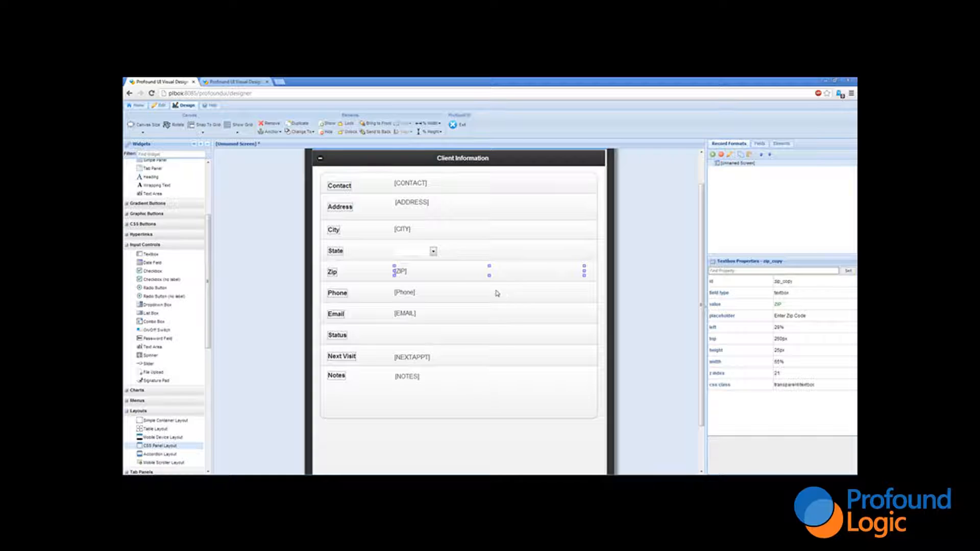
- Rotate the canvas to landscape and back to portrait to check how the layout adapts, and clear the selection
left_click(173, 124)
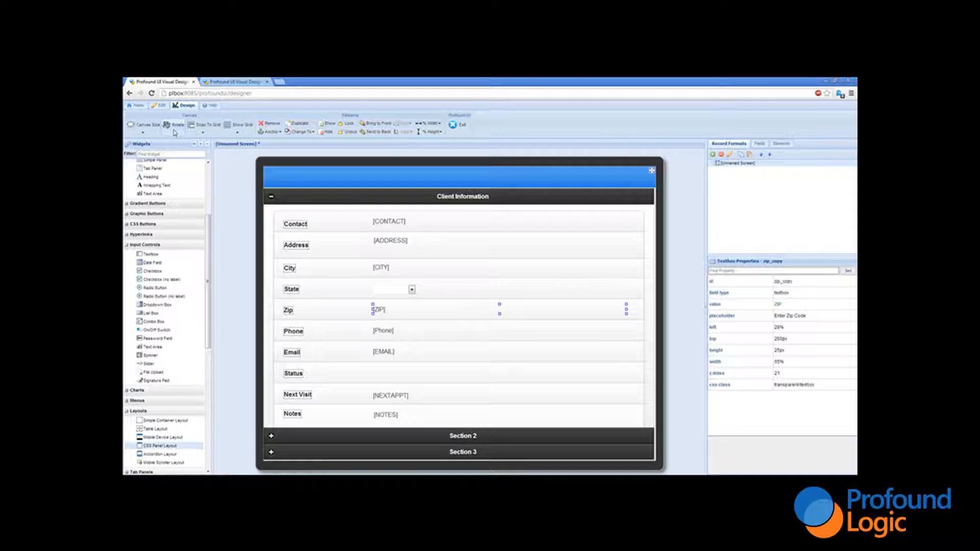
left_click(174, 131)
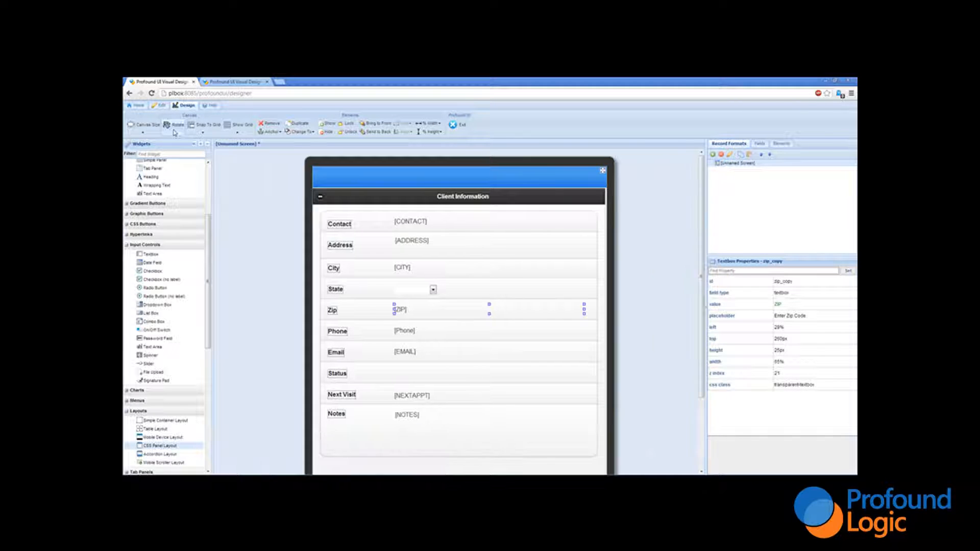
left_click(675, 465)
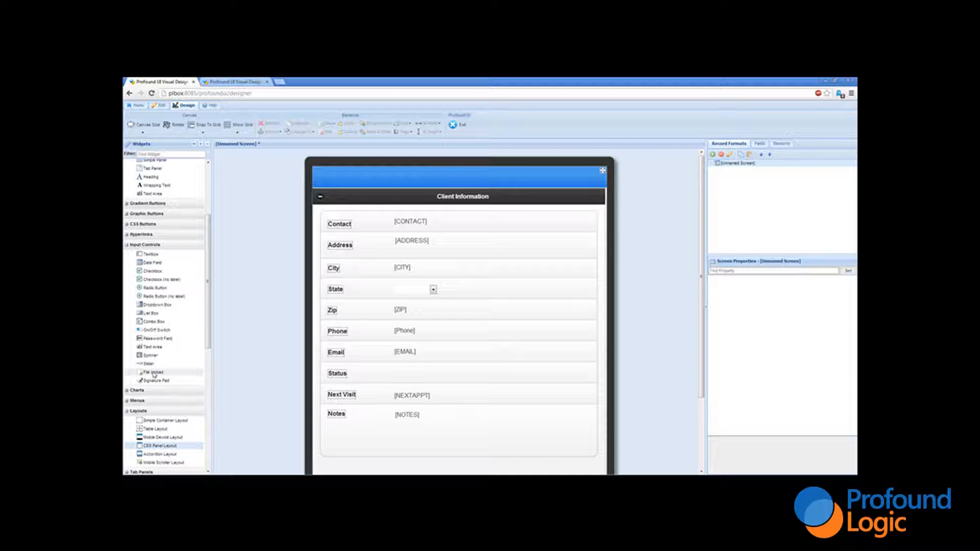
- Add an on/off switch beside the Status label
left_click_drag(162, 330, 421, 374)
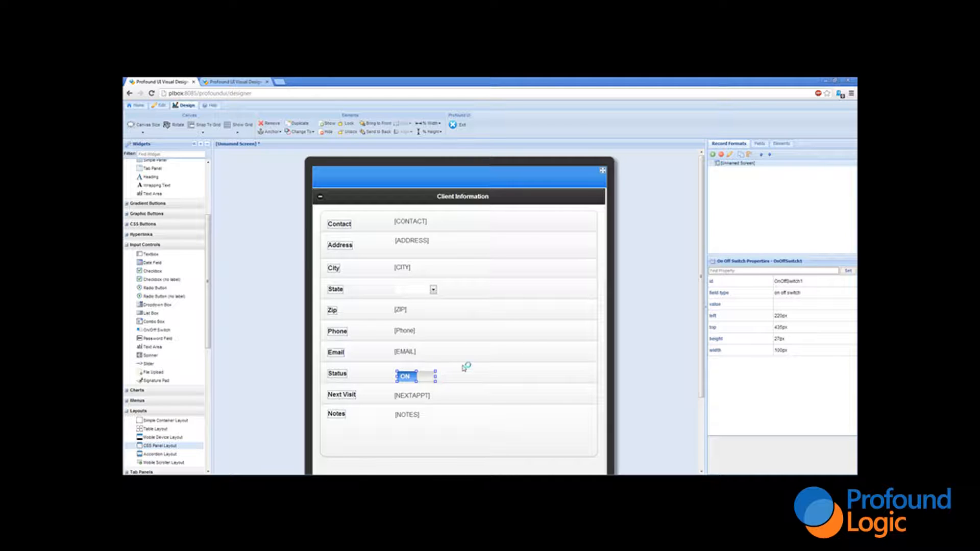
key("super")
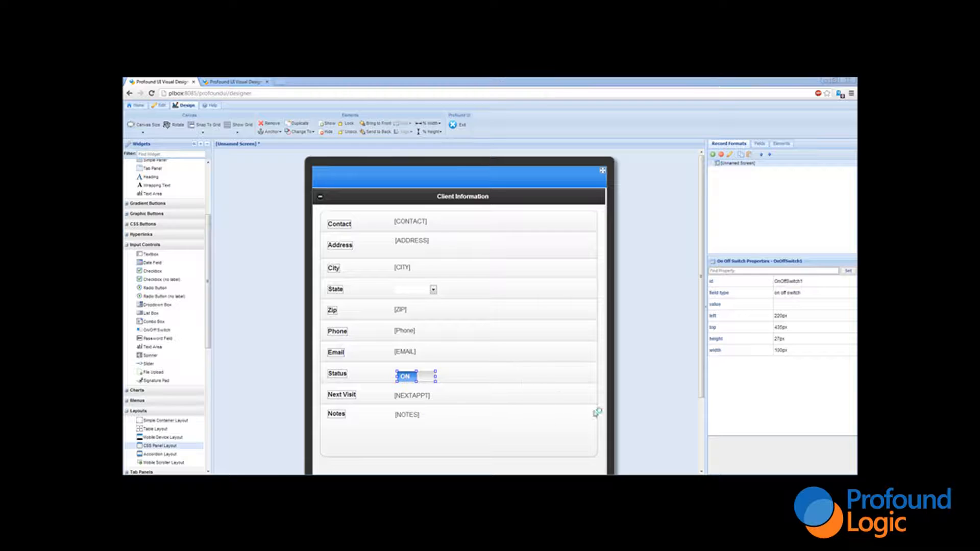
left_click(782, 482)
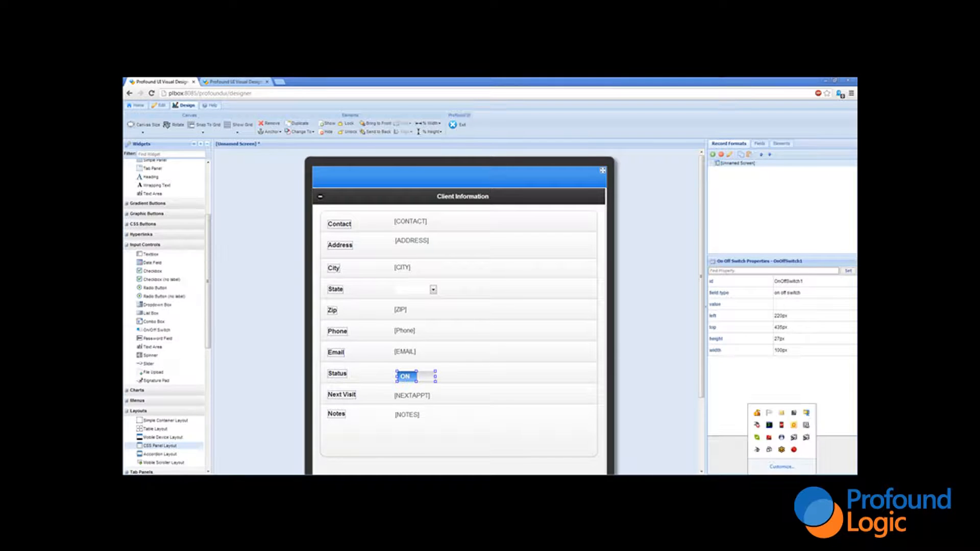
left_click(793, 449)
left_click(472, 298)
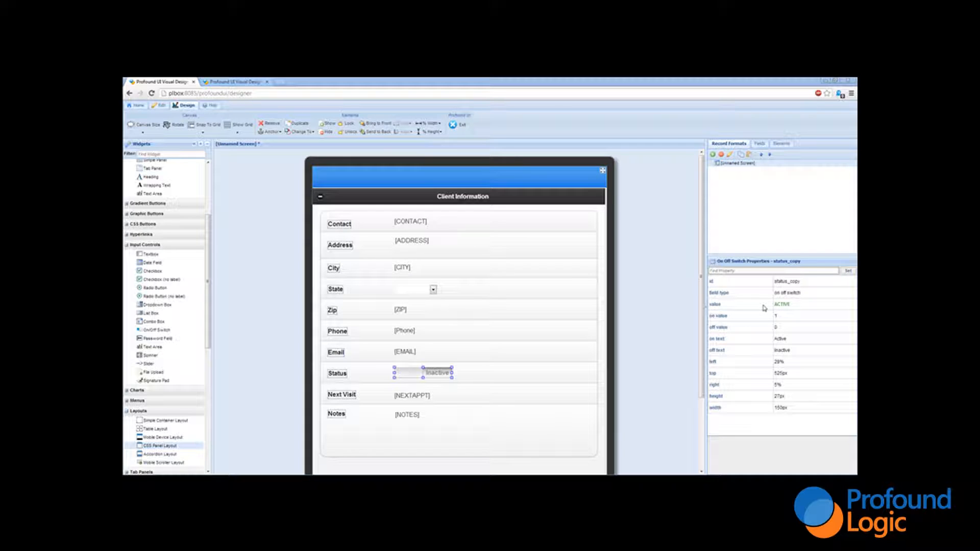
- Review the program field binding of the Status switch's value, including its data type and indicator format
left_click(786, 305)
left_click(730, 305)
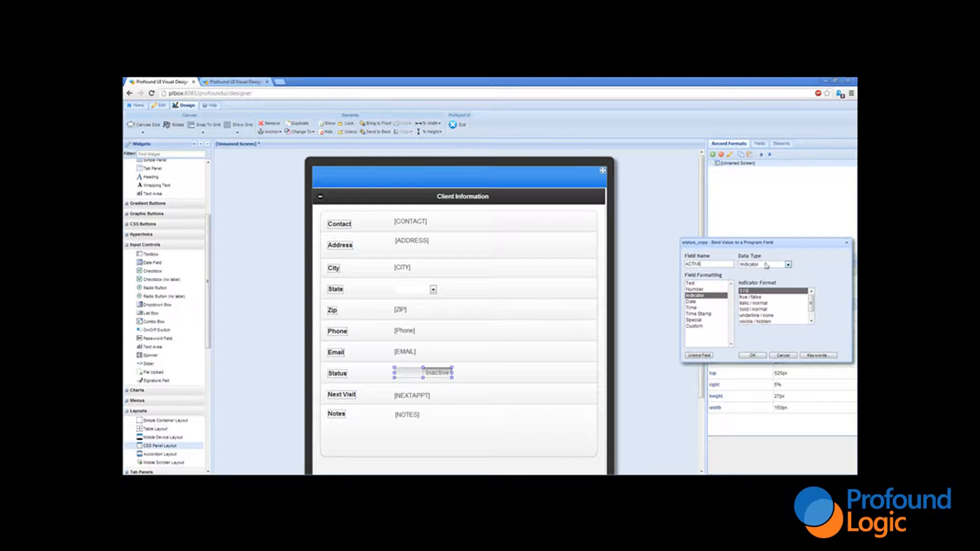
left_click(753, 355)
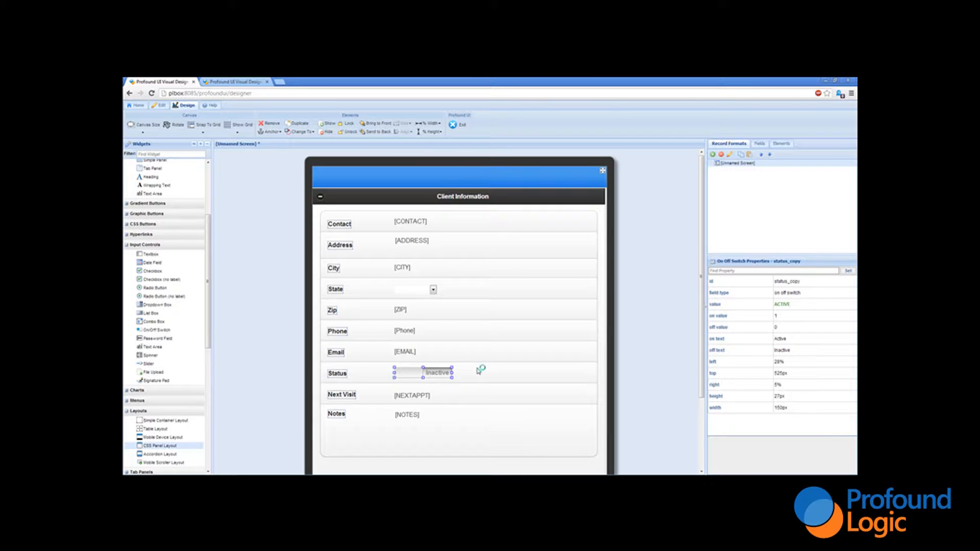
- Examine the buttons on the finished screen in the other browser tab and return to the new screen
key("ctrl+Tab")
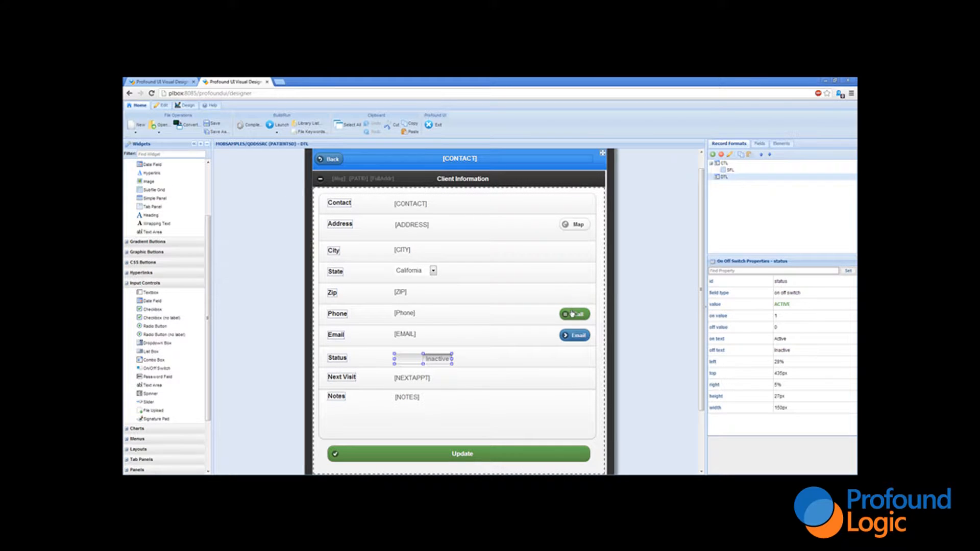
scroll(469, 391, "down", 3)
scroll(446, 390, "up", 3)
key("ctrl+Tab")
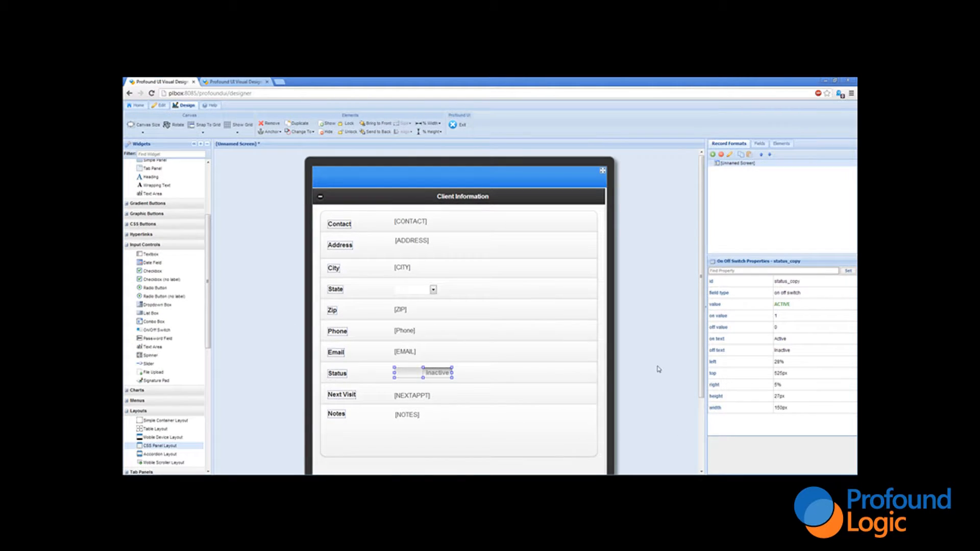